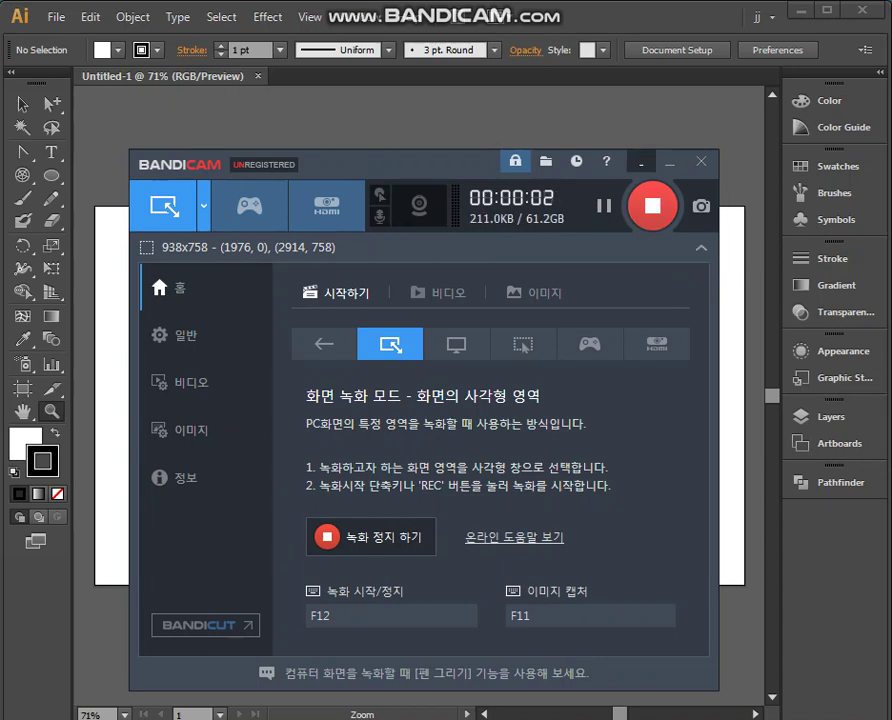
Hide the Bandicam recorder window and choose the Ellipse Tool from the toolbox flyout.
{"action": "left_click", "coordinate": [641, 161]}
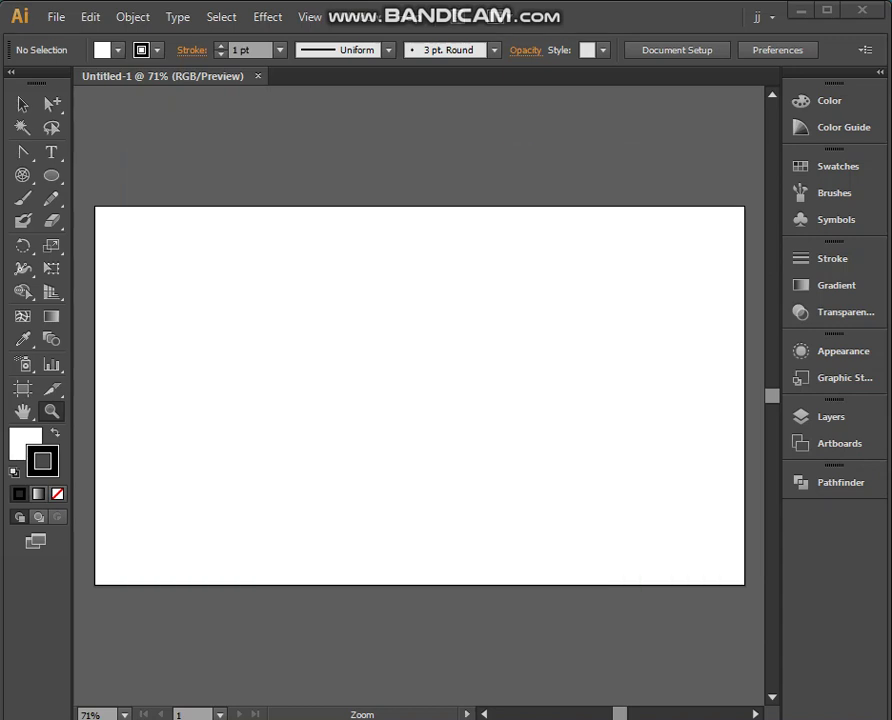
{"action": "mouse_move", "coordinate": [51, 175]}
{"action": "left_mouse_down"}
{"action": "mouse_move", "coordinate": [150, 175]}
{"action": "mouse_move", "coordinate": [140, 220]}
{"action": "left_mouse_up"}
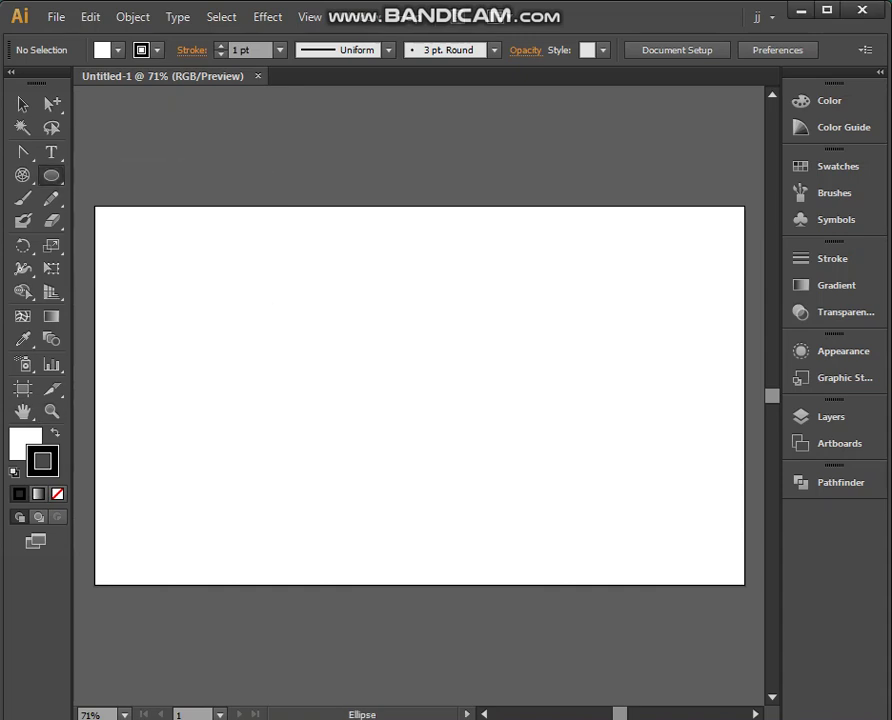
Draw a circle near the artboard centre and delete its bottom anchor, leaving an upper arc.
{"action": "left_click_drag", "start_coordinate": [410, 405], "coordinate": [557, 552]}
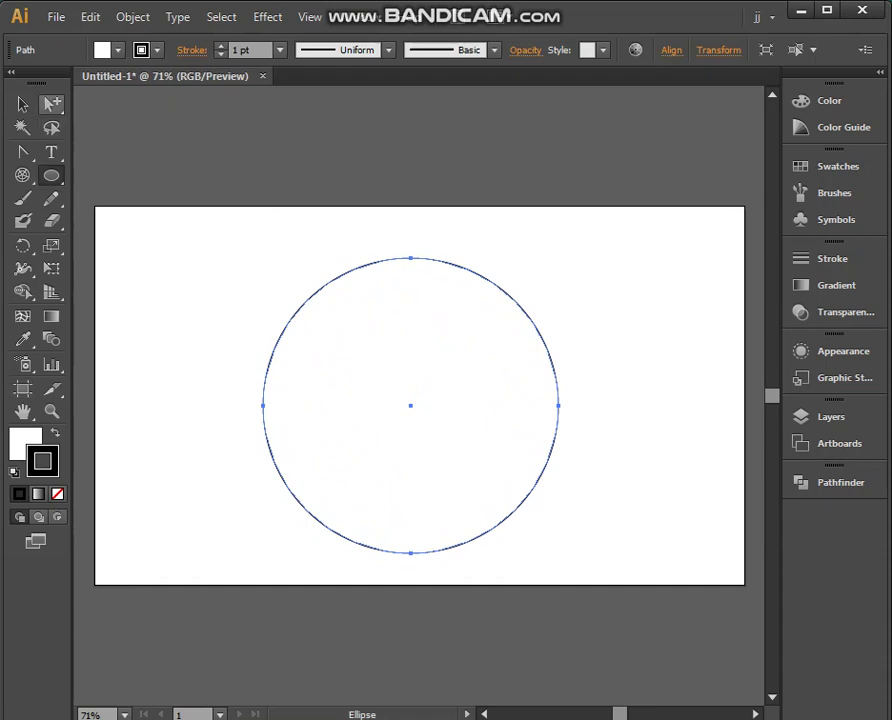
{"action": "left_click_drag", "start_coordinate": [52, 103], "coordinate": [52, 104]}
{"action": "key", "text": "a"}
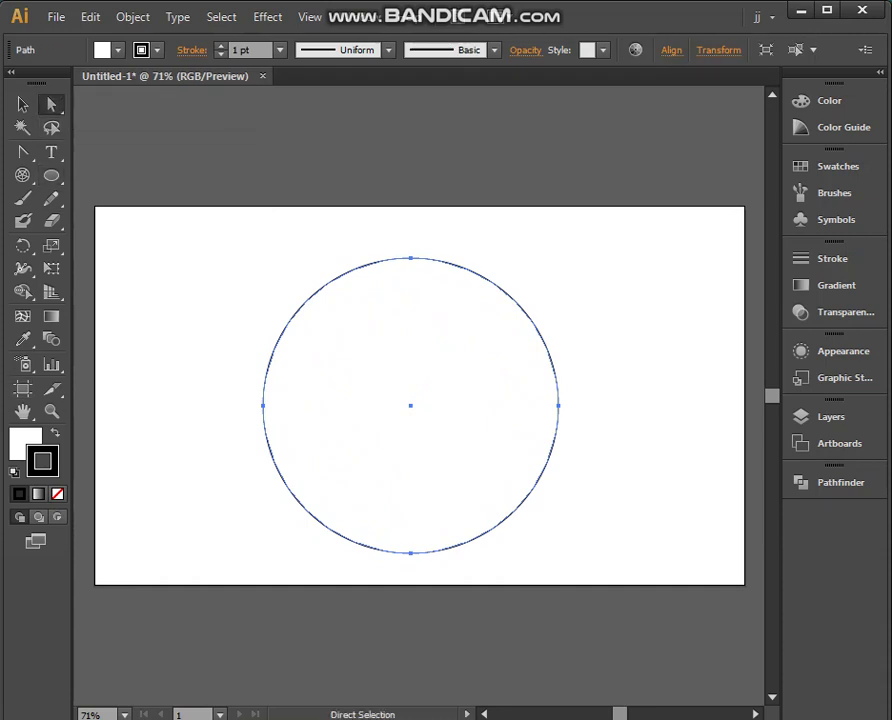
{"action": "left_click_drag", "start_coordinate": [327, 590], "coordinate": [475, 524]}
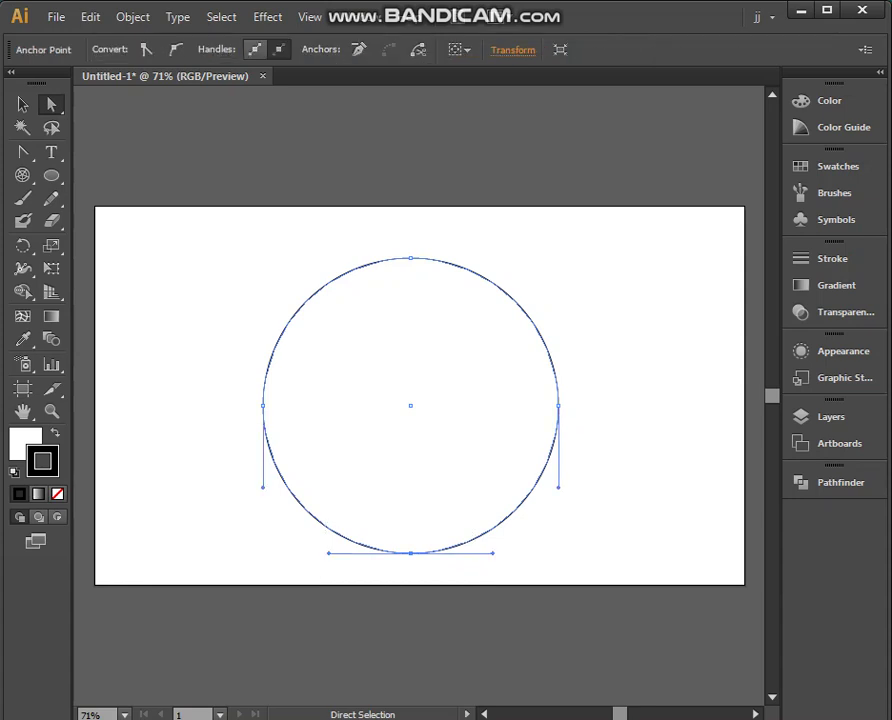
{"action": "key", "text": "Delete"}
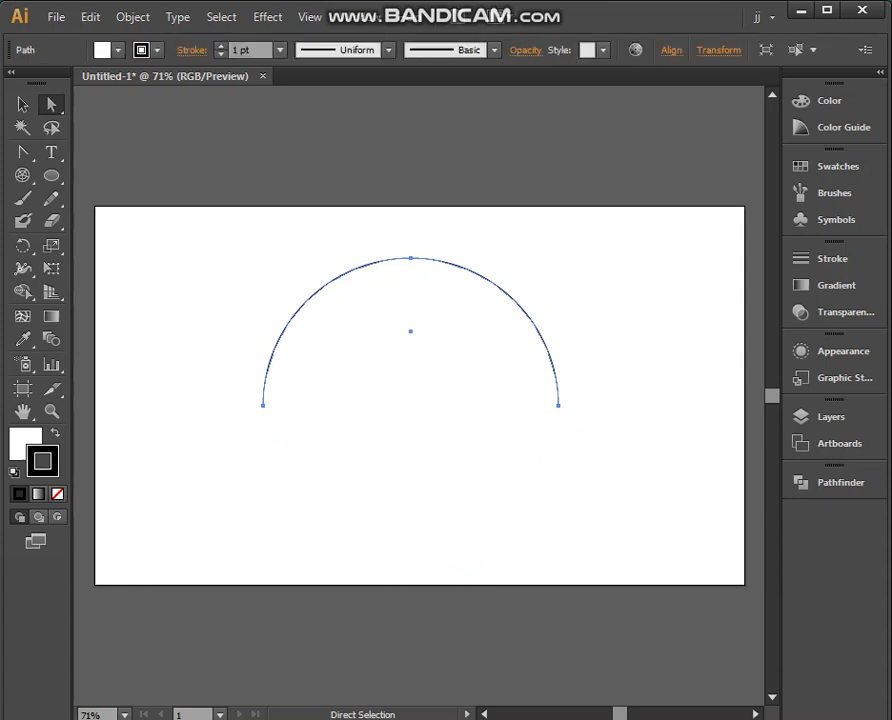
Give the arc no fill and a 10 pt stroke, then drag it lower on the artboard.
{"action": "left_click", "coordinate": [25, 440]}
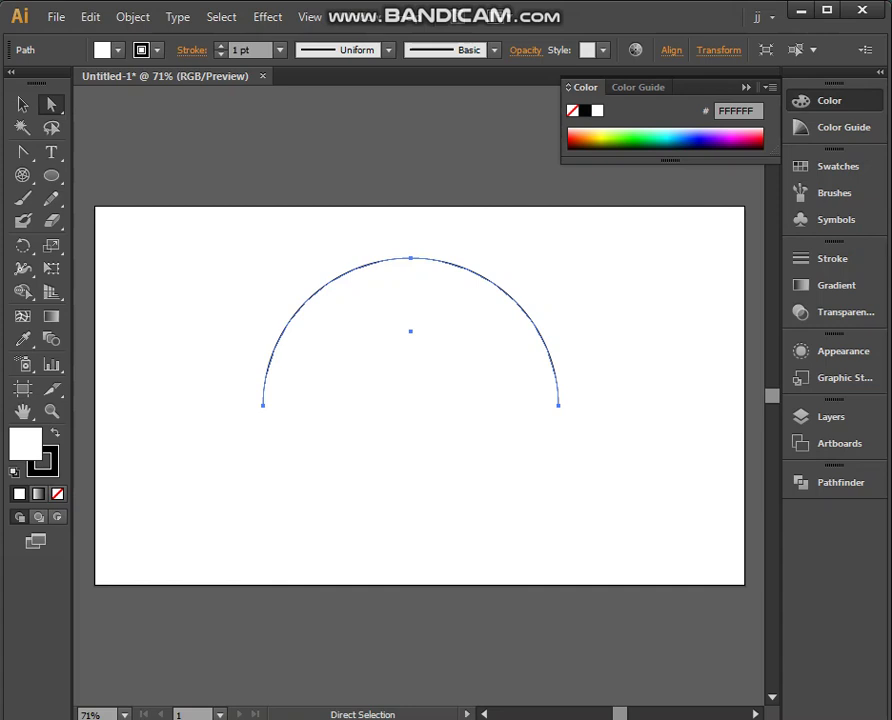
{"action": "left_click", "coordinate": [57, 494]}
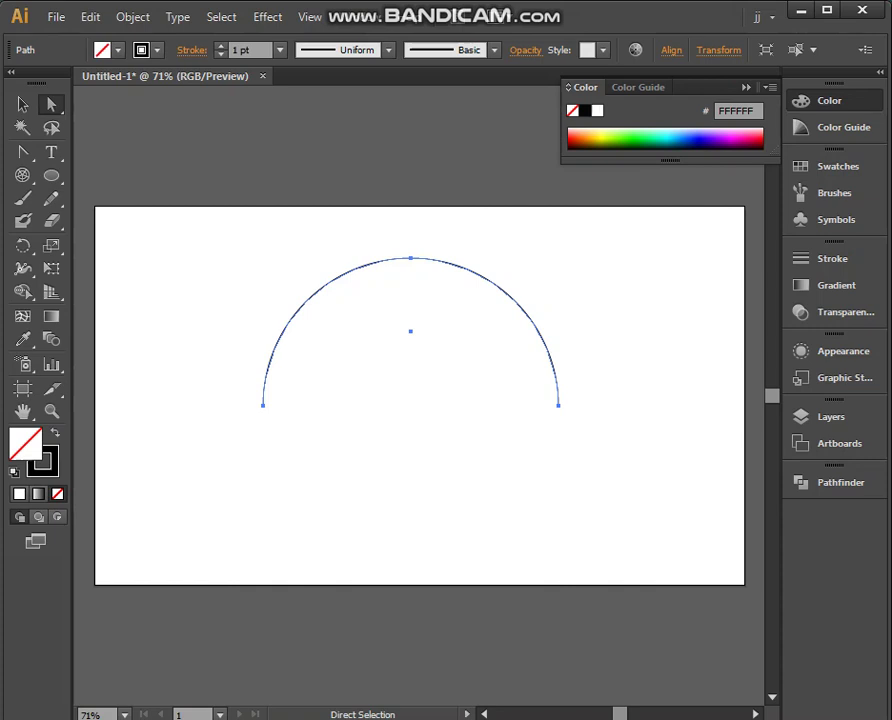
{"action": "left_click", "coordinate": [280, 49]}
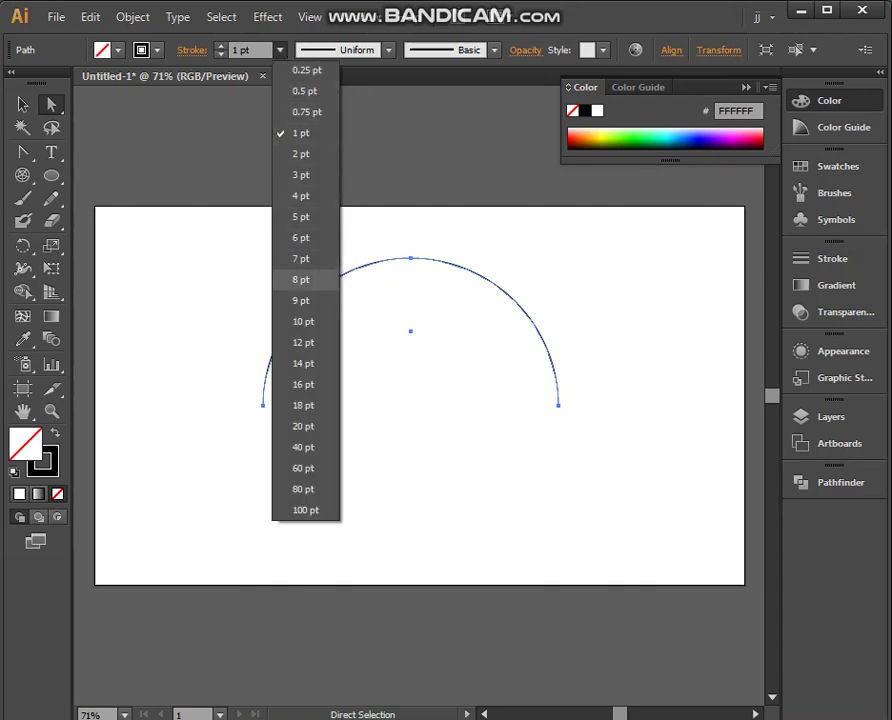
{"action": "left_click", "coordinate": [303, 321]}
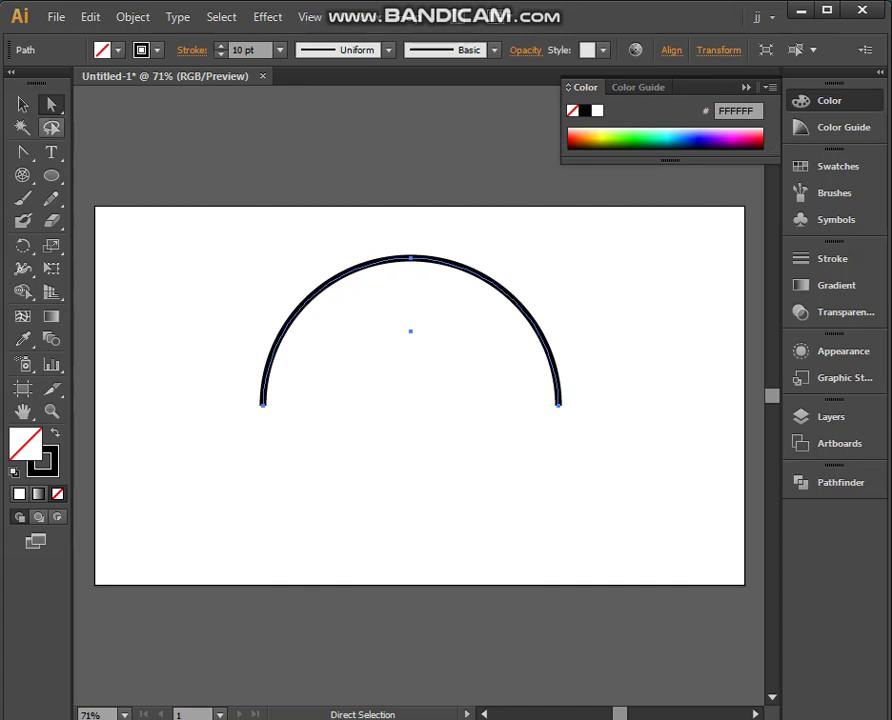
{"action": "key", "text": "v"}
{"action": "left_click_drag", "start_coordinate": [410, 258], "coordinate": [428, 320]}
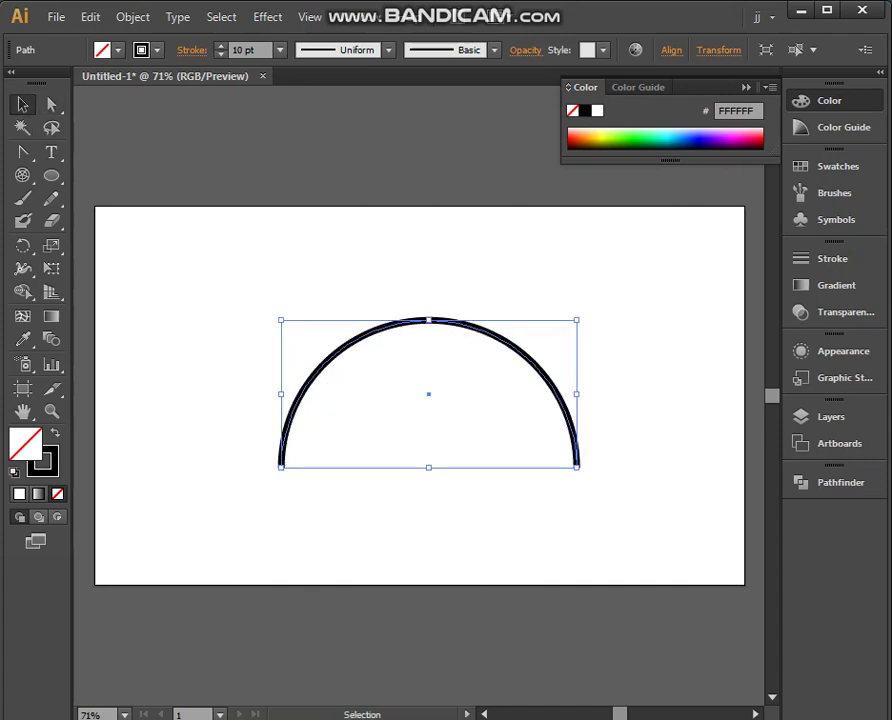
Make a uniform 50% scaled copy of the arc inside it, then select both arcs.
{"action": "left_click", "coordinate": [51, 245]}
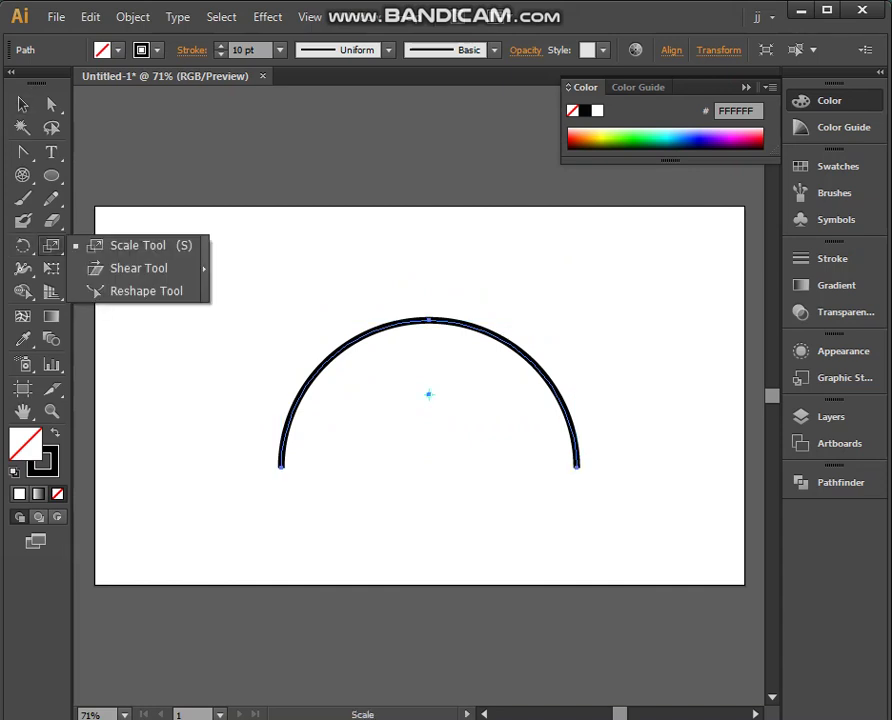
{"action": "left_click", "coordinate": [138, 245]}
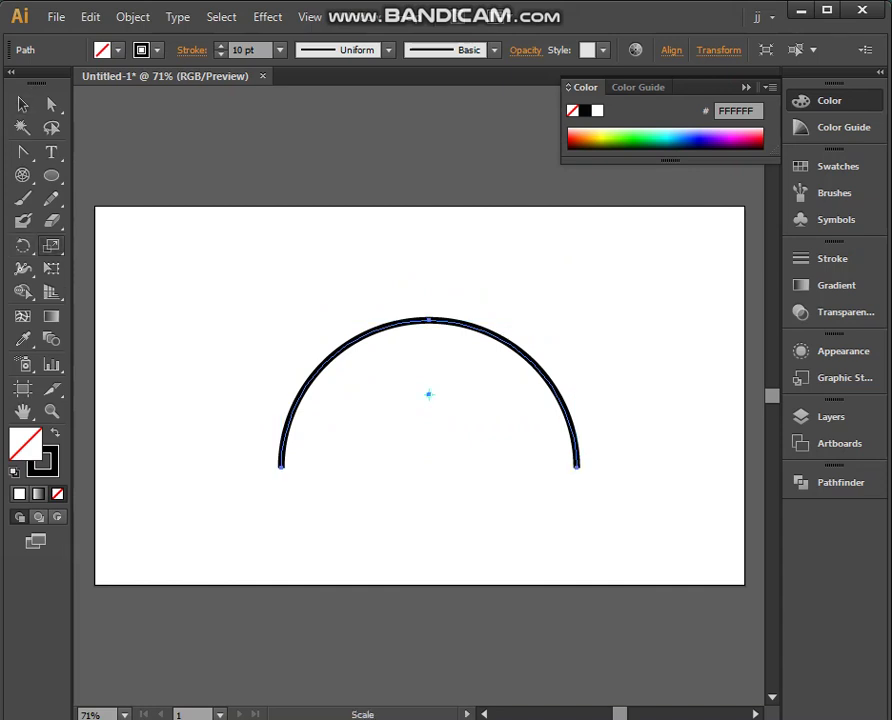
{"action": "double_click", "coordinate": [51, 245]}
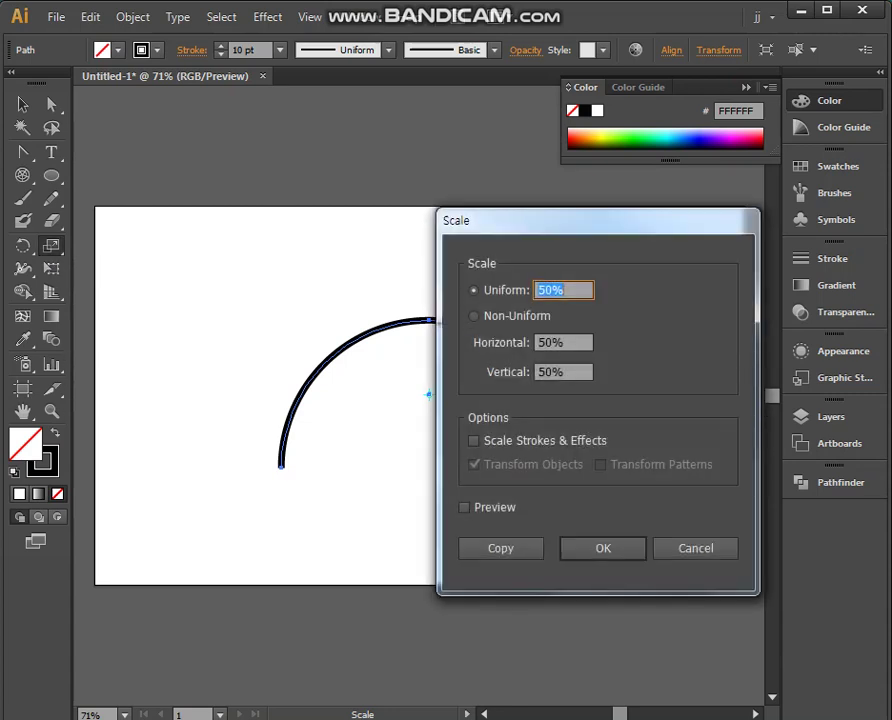
{"action": "left_click", "coordinate": [500, 548]}
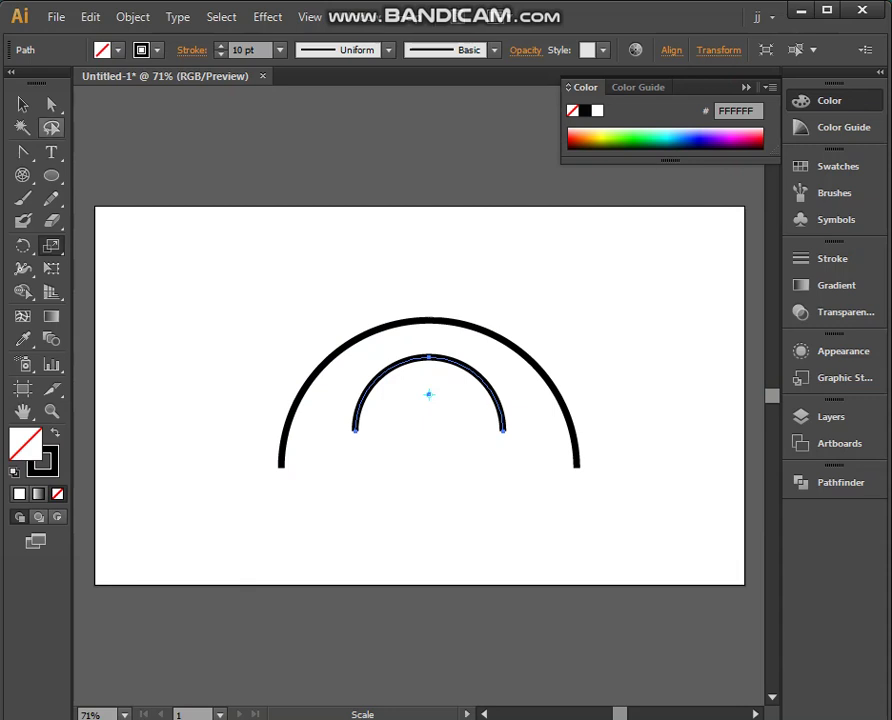
{"action": "left_click", "coordinate": [23, 104]}
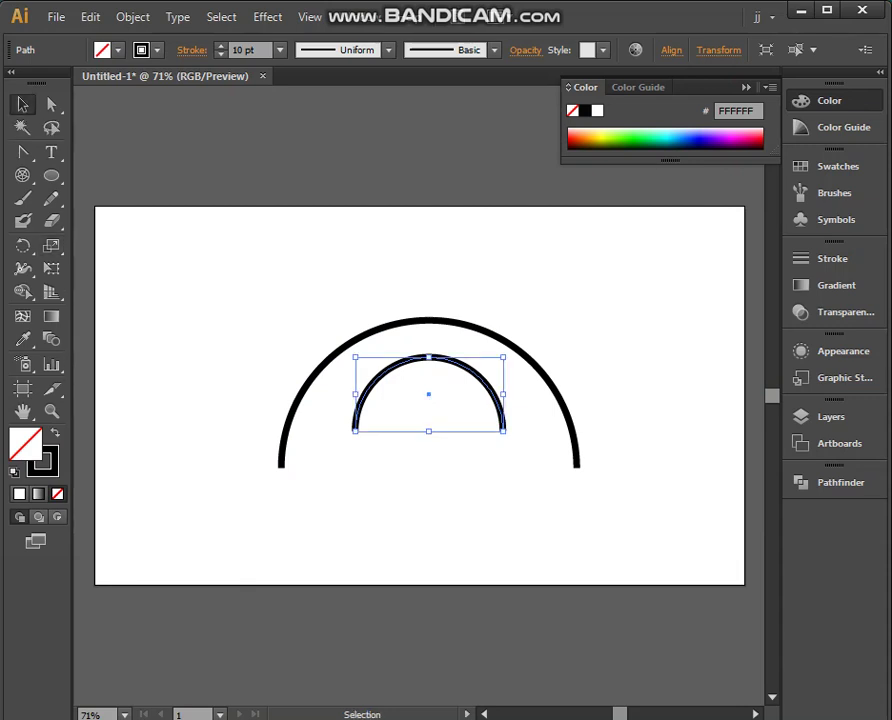
{"action": "left_click_drag", "start_coordinate": [298, 252], "coordinate": [505, 508]}
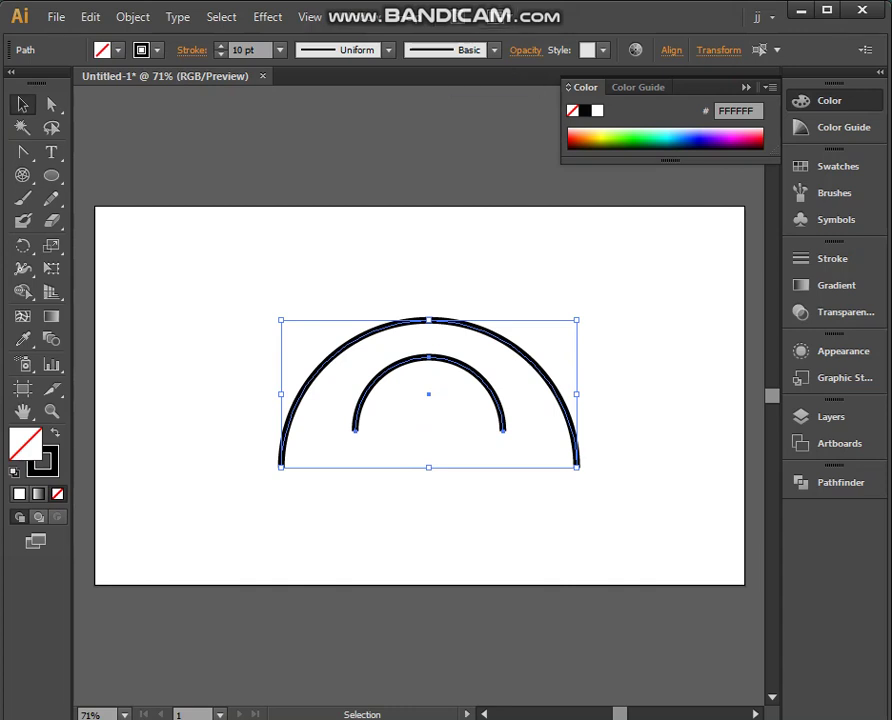
Apply Vertical Align Bottom to both arcs from the control bar, then deselect them.
{"action": "left_click", "coordinate": [671, 50]}
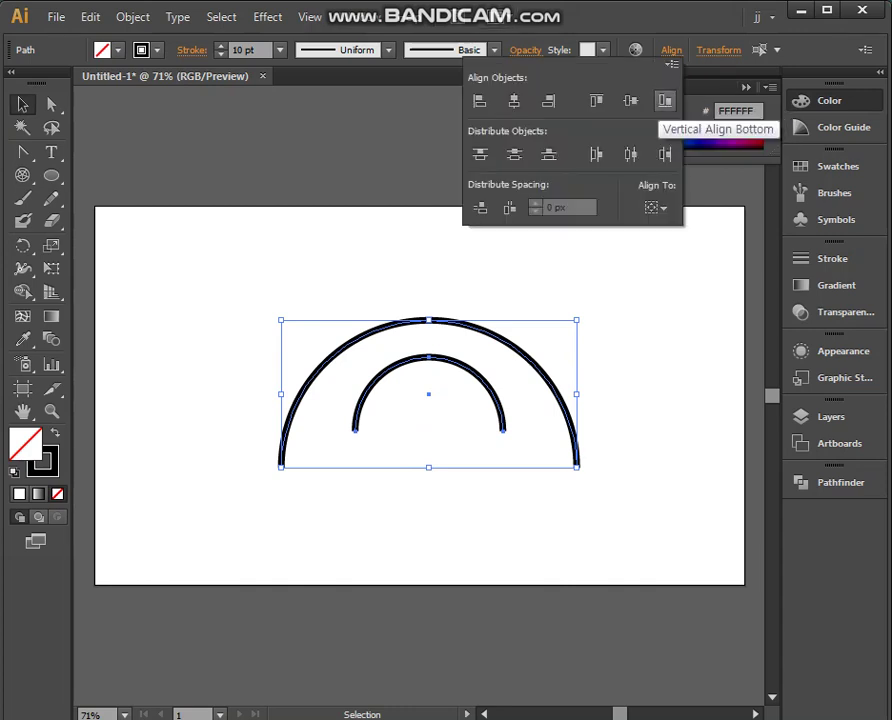
{"action": "left_click", "coordinate": [665, 100]}
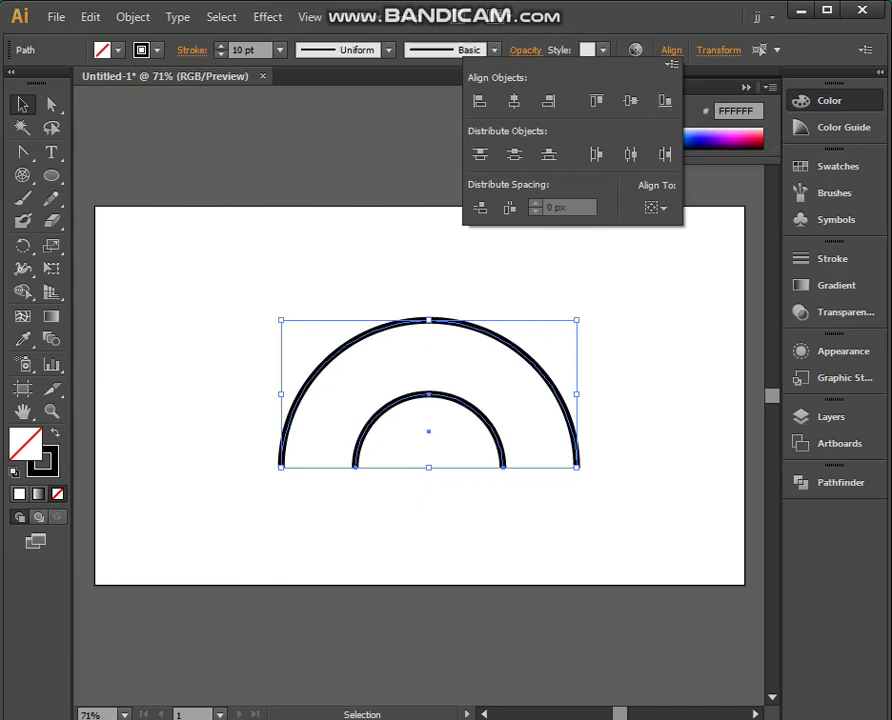
{"action": "key", "text": "Escape"}
{"action": "key", "text": "ctrl+shift+a"}
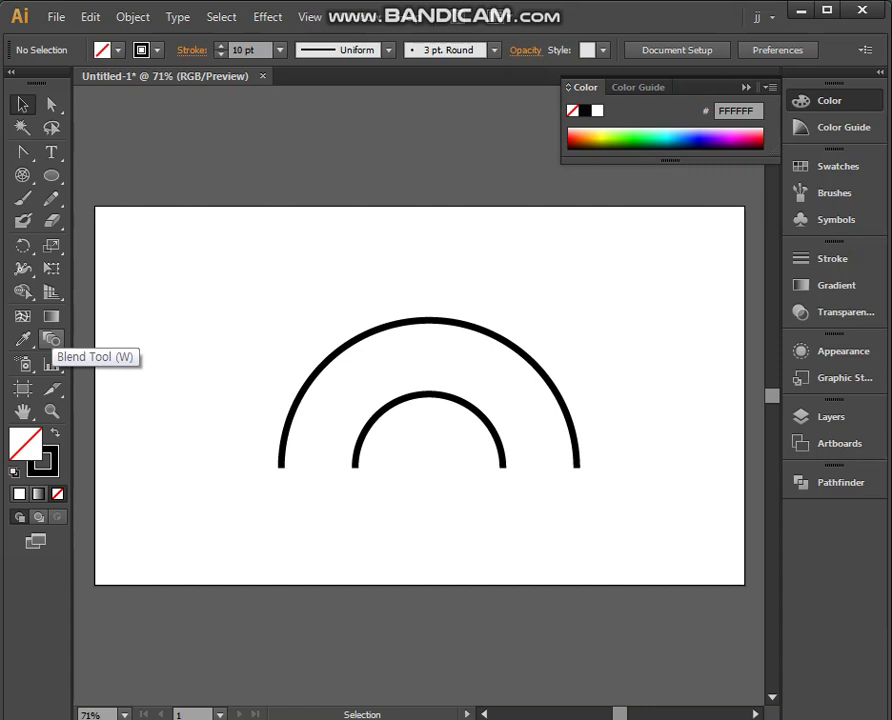
Blend between the outer and inner arcs with the Blend Tool and open Blend Options.
{"action": "left_click", "coordinate": [50, 339]}
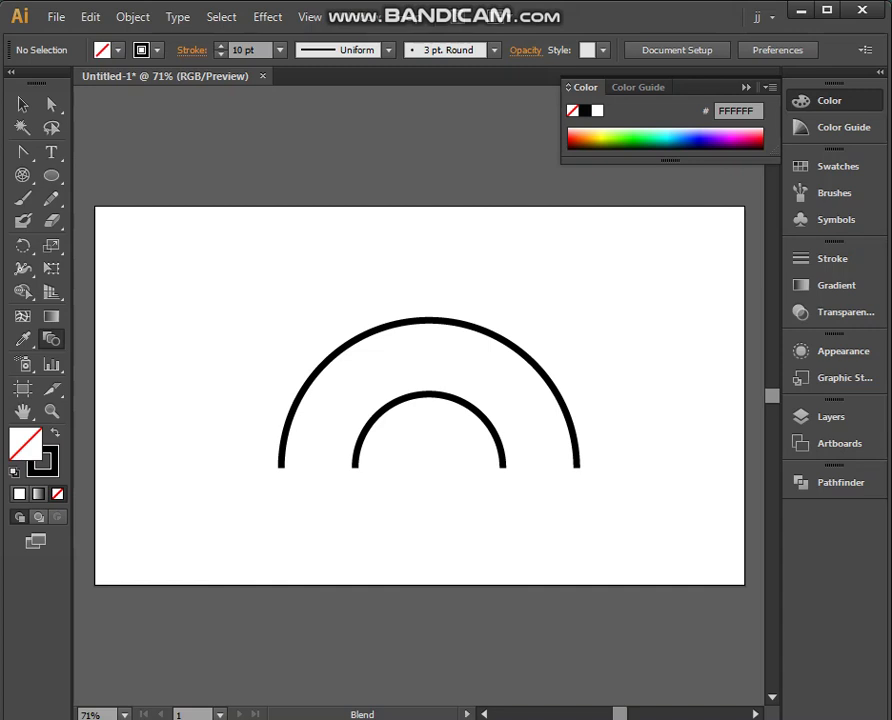
{"action": "left_click", "coordinate": [355, 464]}
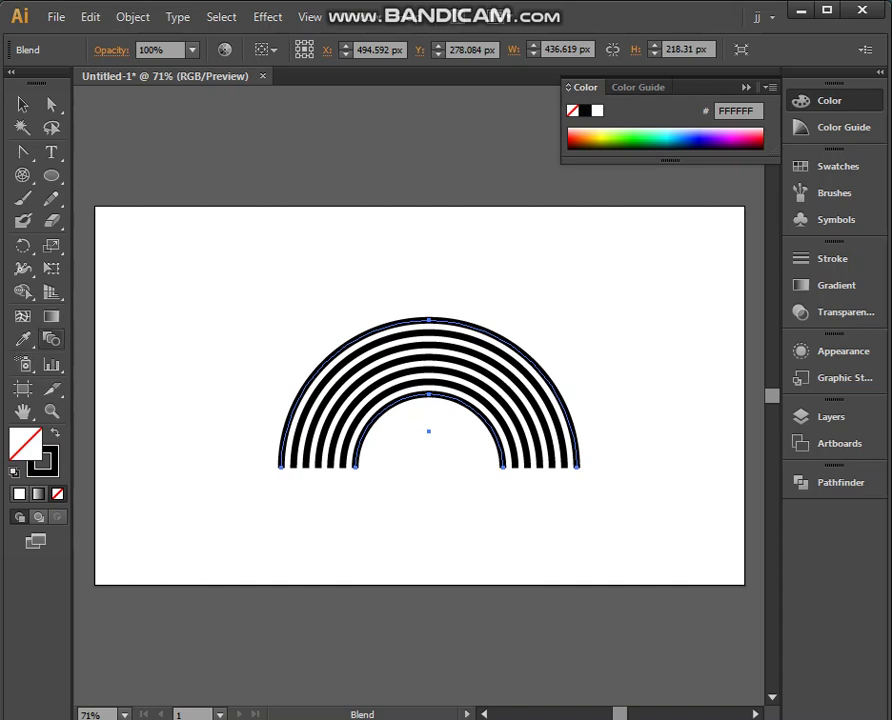
{"action": "double_click", "coordinate": [51, 339]}
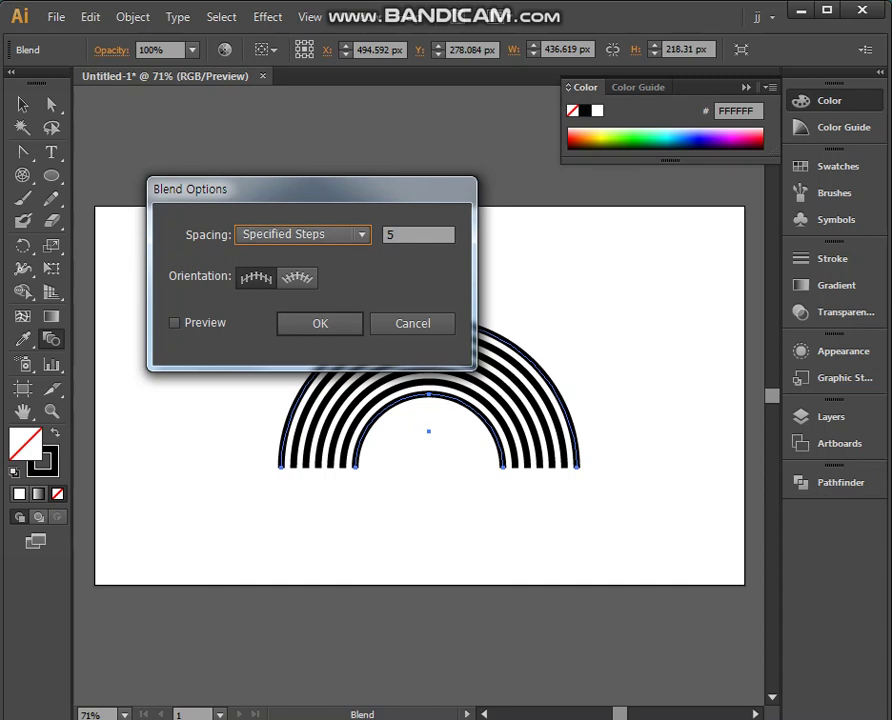
Confirm Blend Options with Spacing on Specified Steps 5 and Preview enabled.
{"action": "left_click", "coordinate": [303, 234]}
{"action": "left_click", "coordinate": [297, 275]}
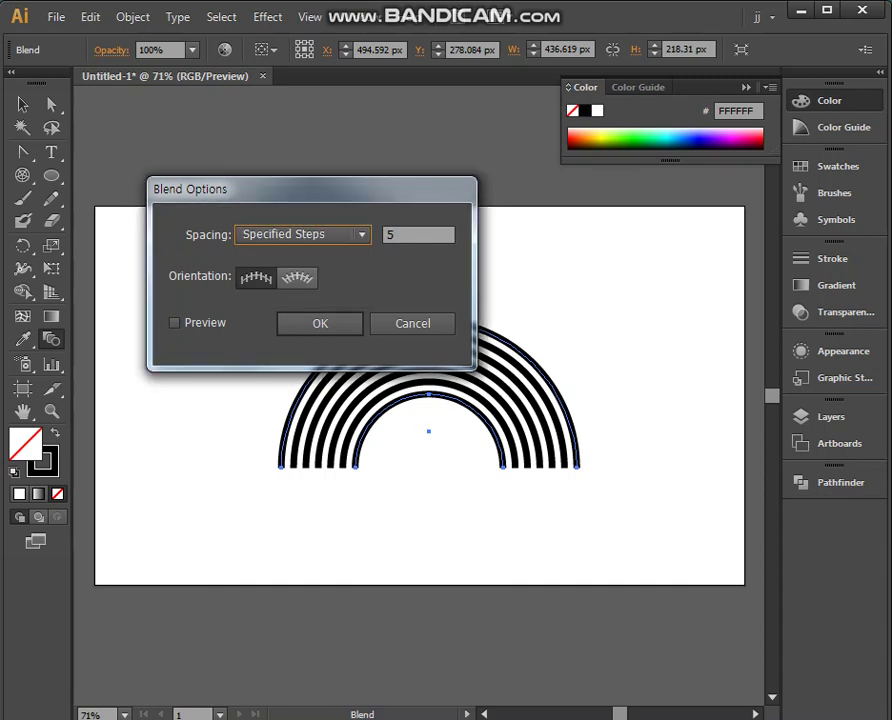
{"action": "left_click", "coordinate": [174, 322]}
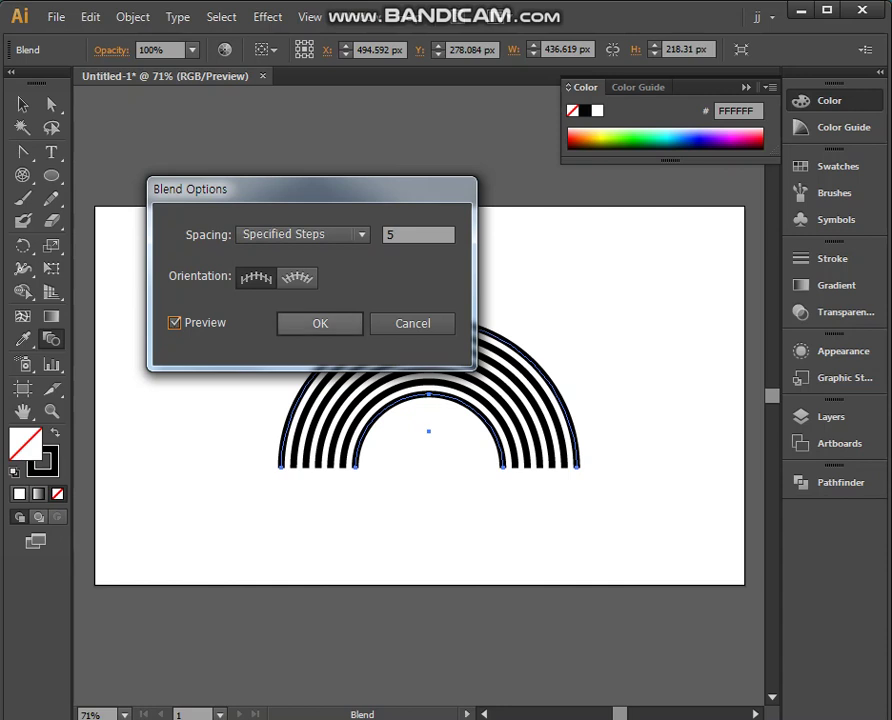
{"action": "key", "text": "Return"}
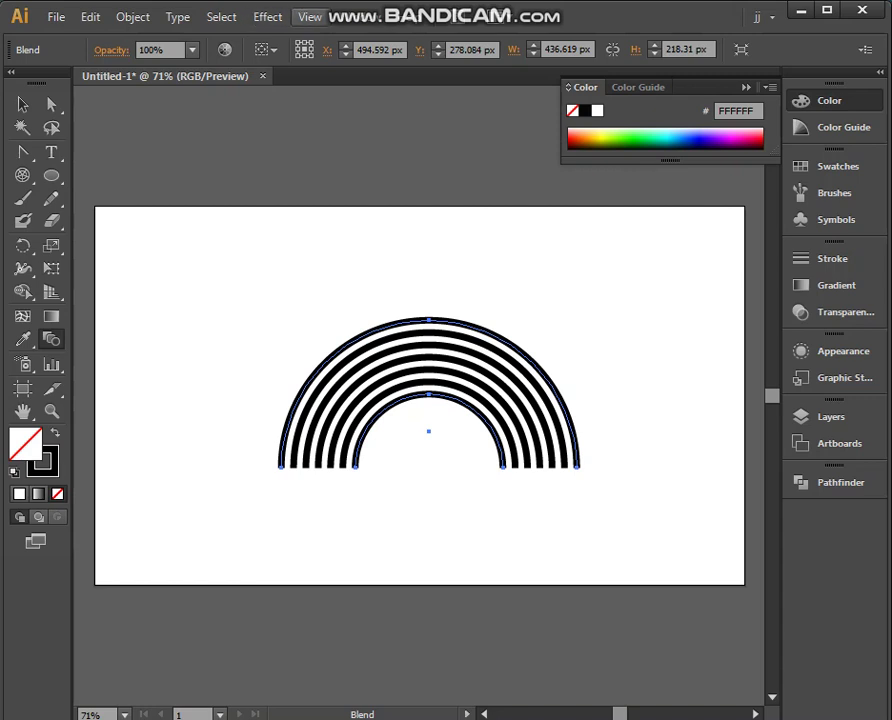
Toggle the artwork between Outline and Preview display modes from the View menu.
{"action": "left_click", "coordinate": [310, 17]}
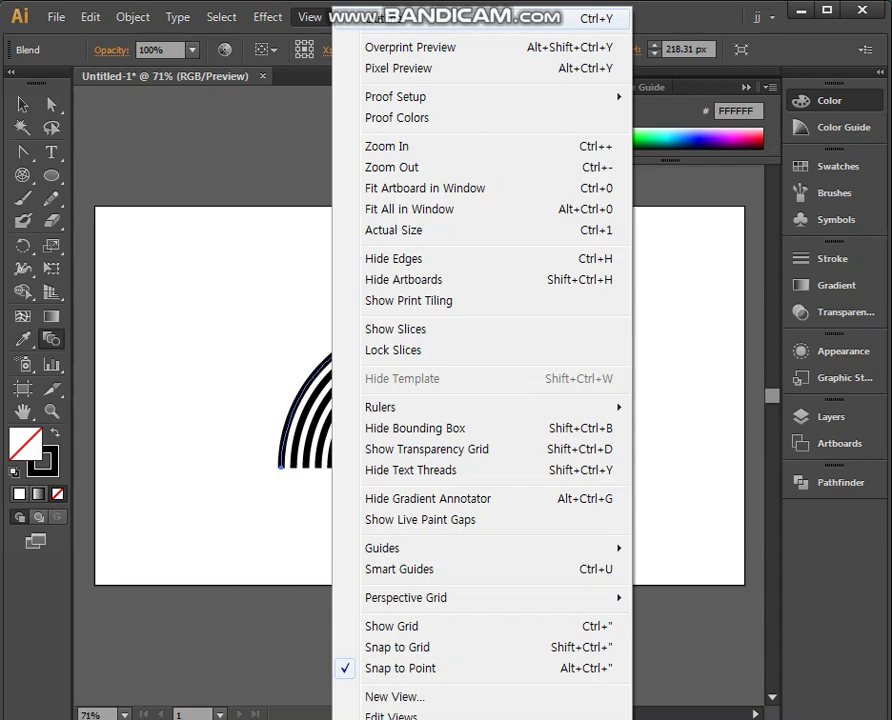
{"action": "left_click", "coordinate": [400, 18]}
{"action": "left_click", "coordinate": [310, 17]}
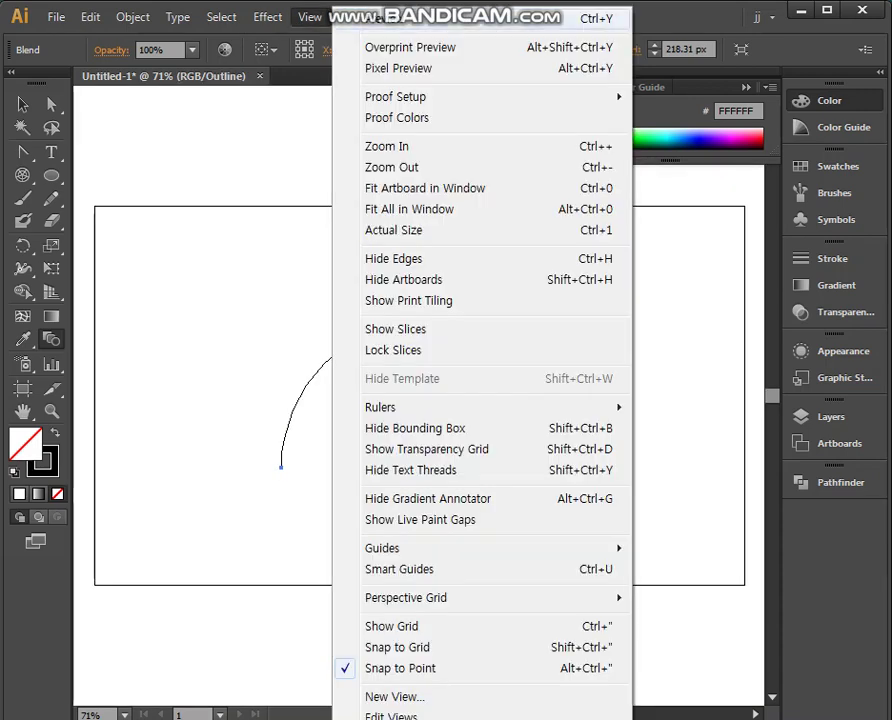
{"action": "left_click", "coordinate": [400, 18]}
{"action": "left_click", "coordinate": [310, 17]}
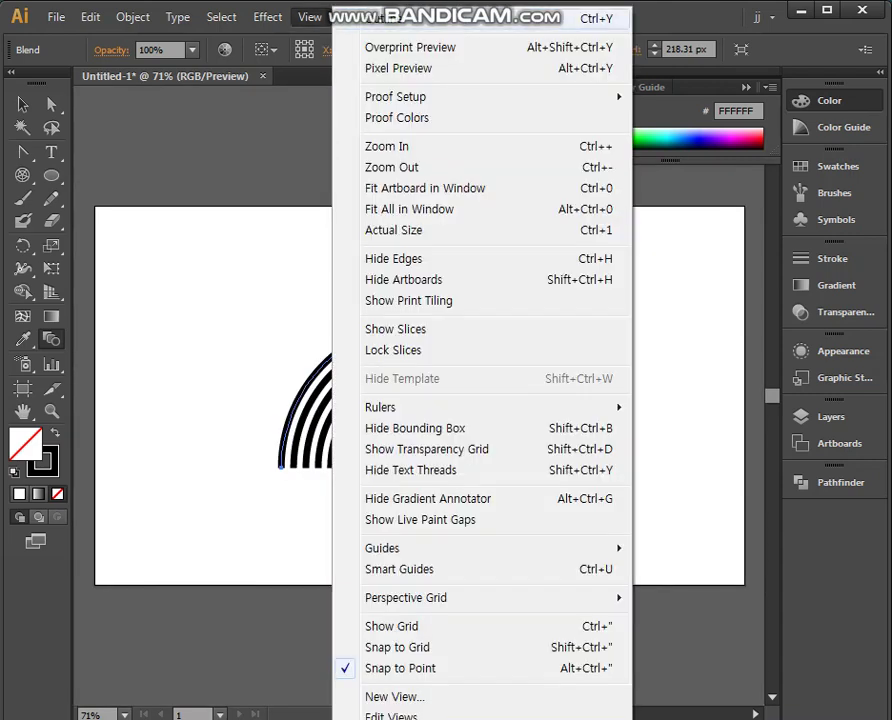
{"action": "left_click", "coordinate": [400, 18]}
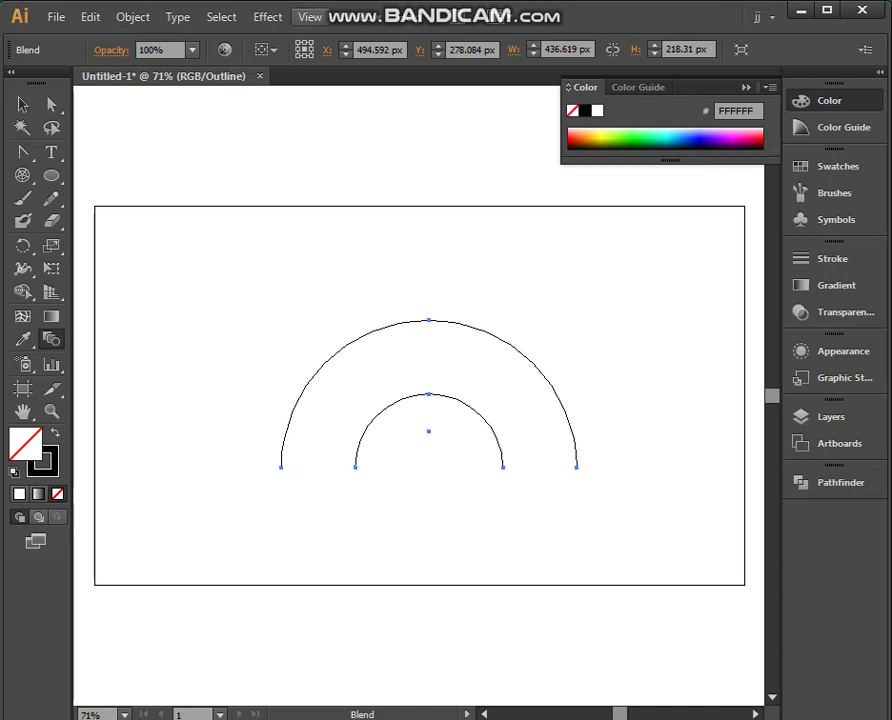
{"action": "left_click", "coordinate": [310, 17]}
{"action": "left_click", "coordinate": [400, 18]}
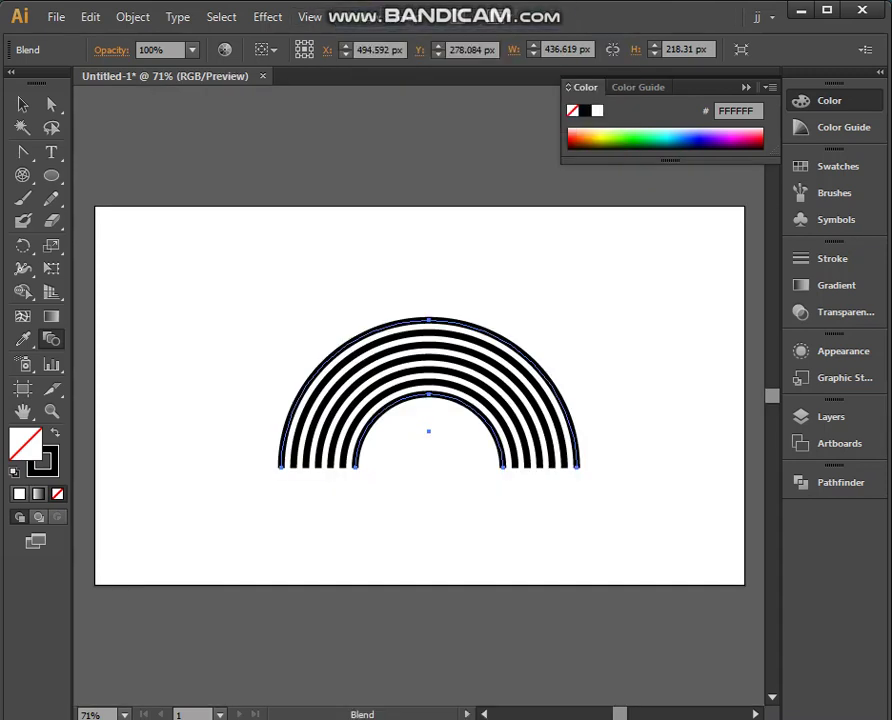
Expand the blend with Object > Expand, keeping Object, Fill and Stroke checked.
{"action": "left_click", "coordinate": [133, 17]}
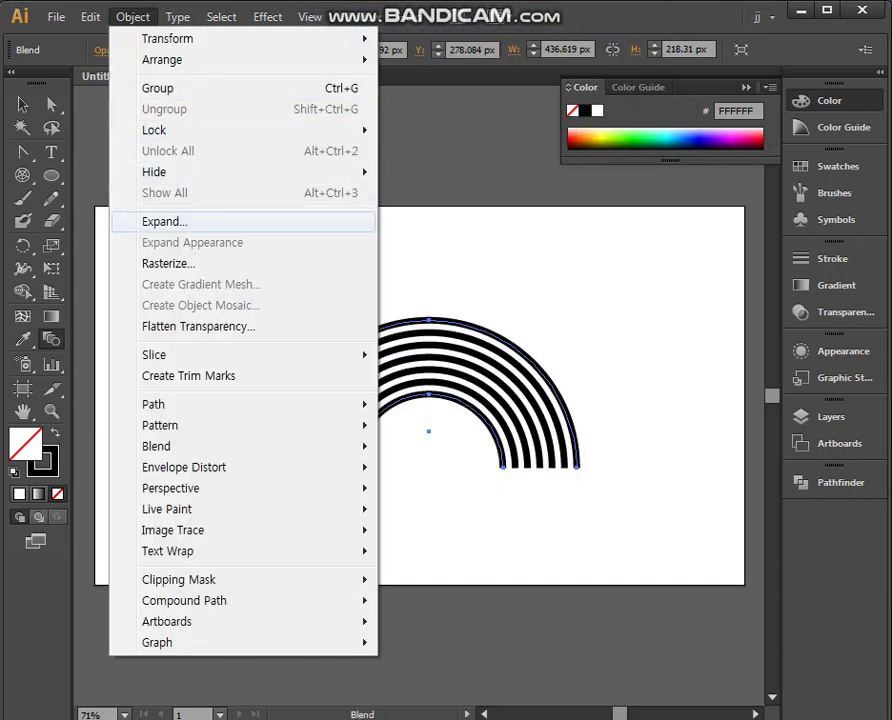
{"action": "left_click", "coordinate": [165, 221]}
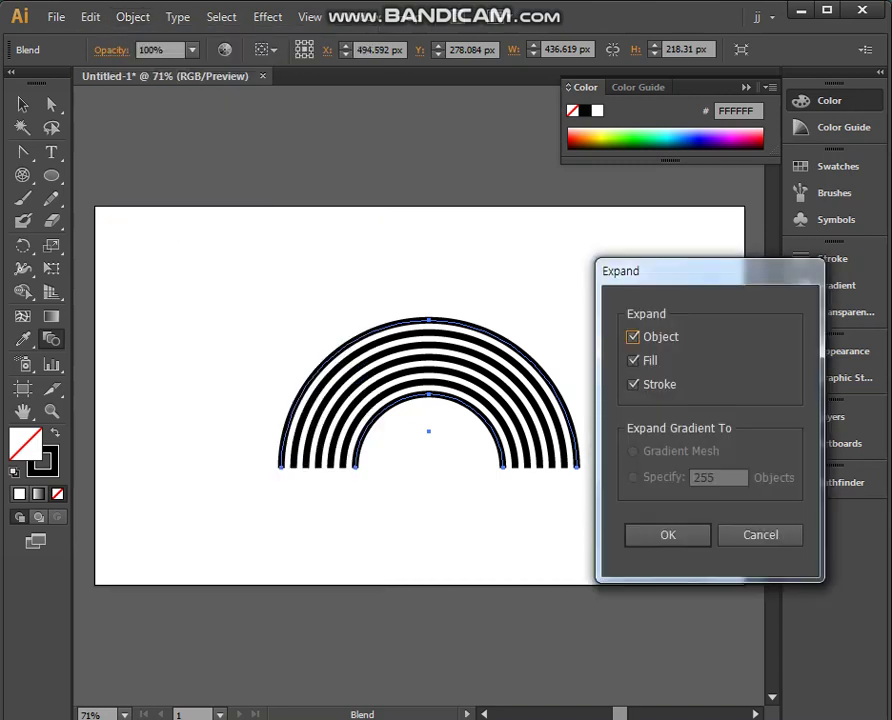
{"action": "key", "text": "Return"}
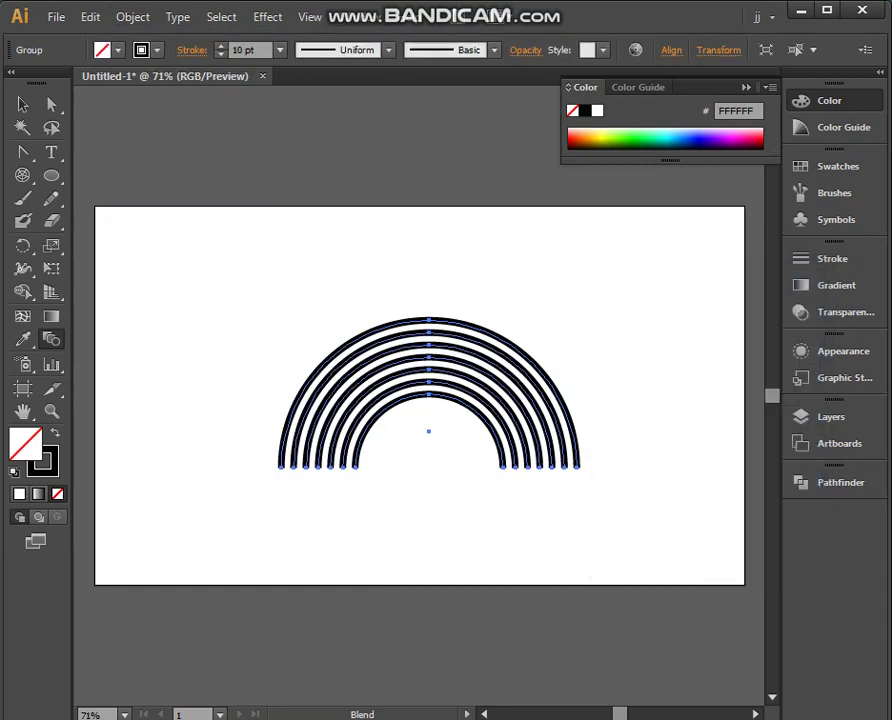
Check the seven expanded arc paths in Outline view, then return to Preview.
{"action": "left_click", "coordinate": [310, 17]}
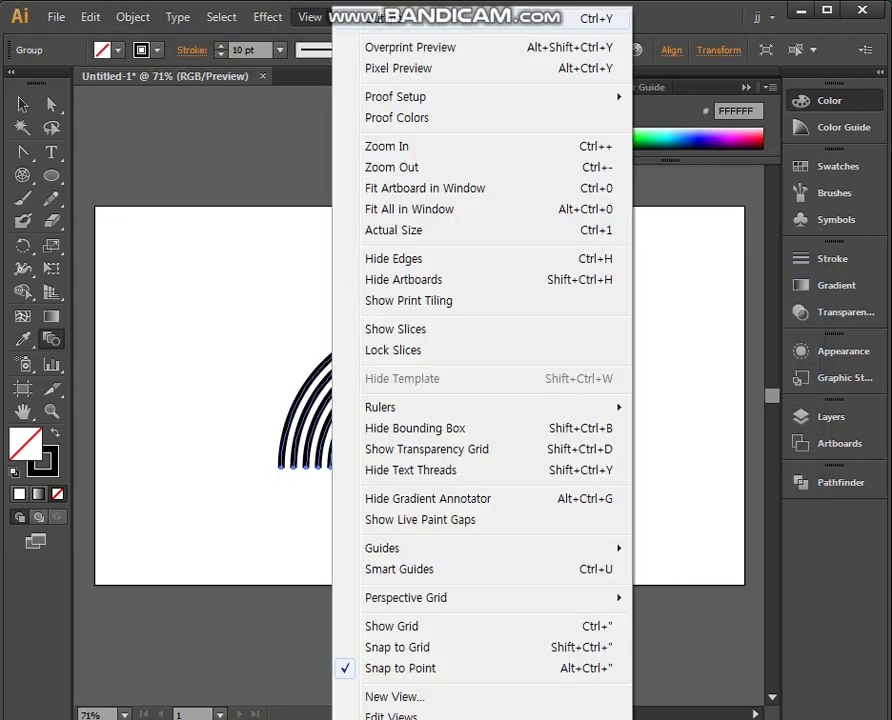
{"action": "left_click", "coordinate": [430, 17]}
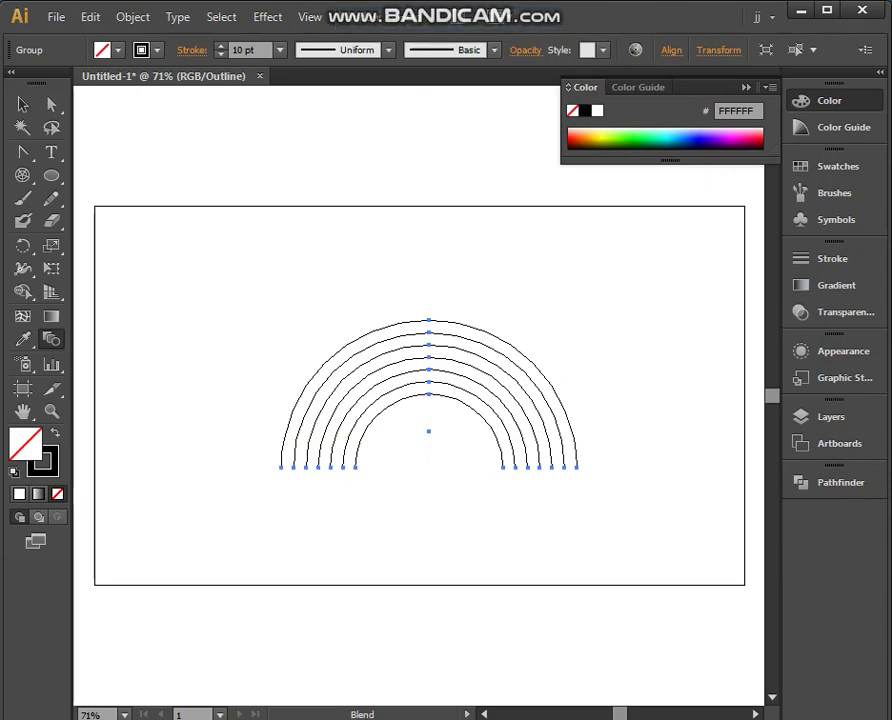
{"action": "left_click", "coordinate": [267, 17]}
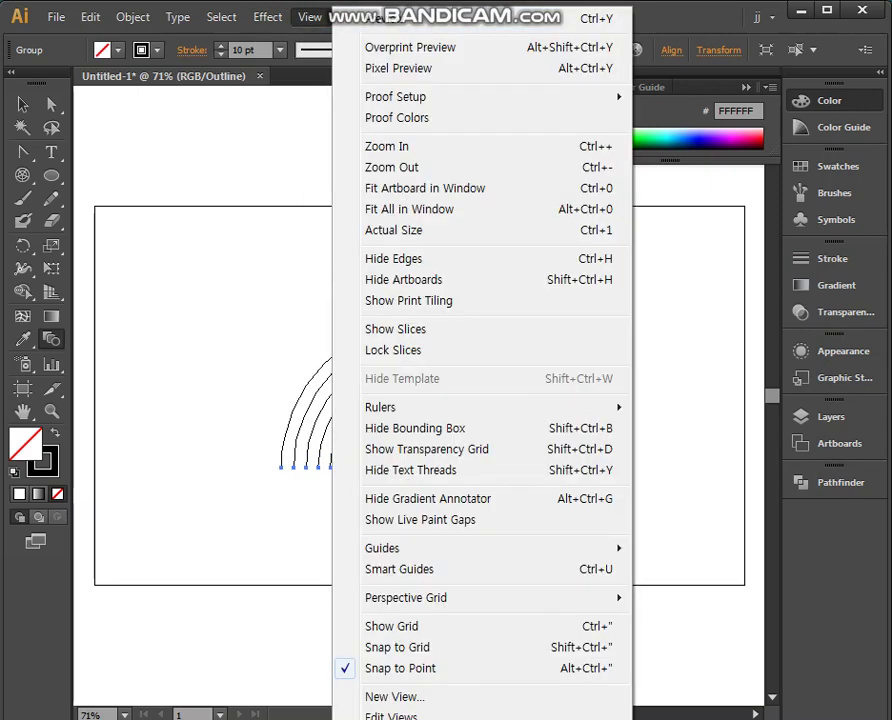
{"action": "left_click", "coordinate": [420, 17]}
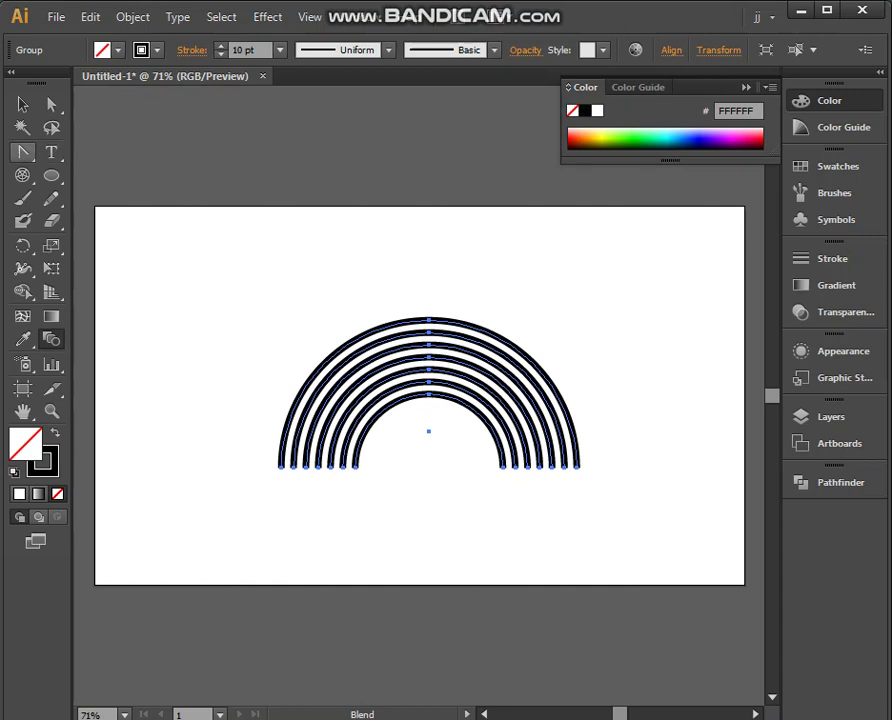
Deselect all and select only the outermost arc with the Group Selection Tool.
{"action": "key", "text": "v"}
{"action": "key", "text": "ctrl+shift+a"}
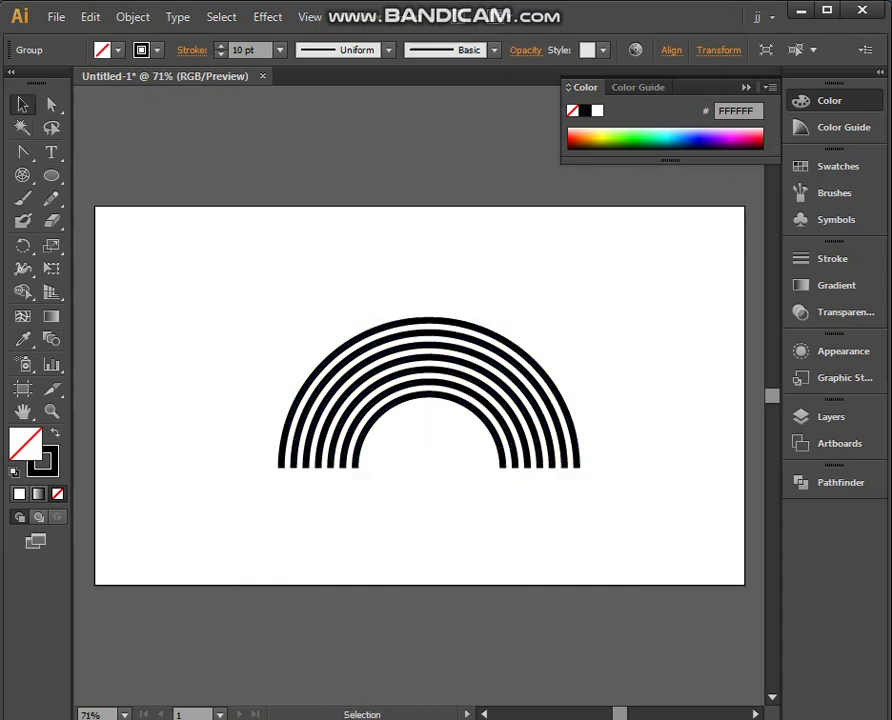
{"action": "left_click", "coordinate": [51, 104]}
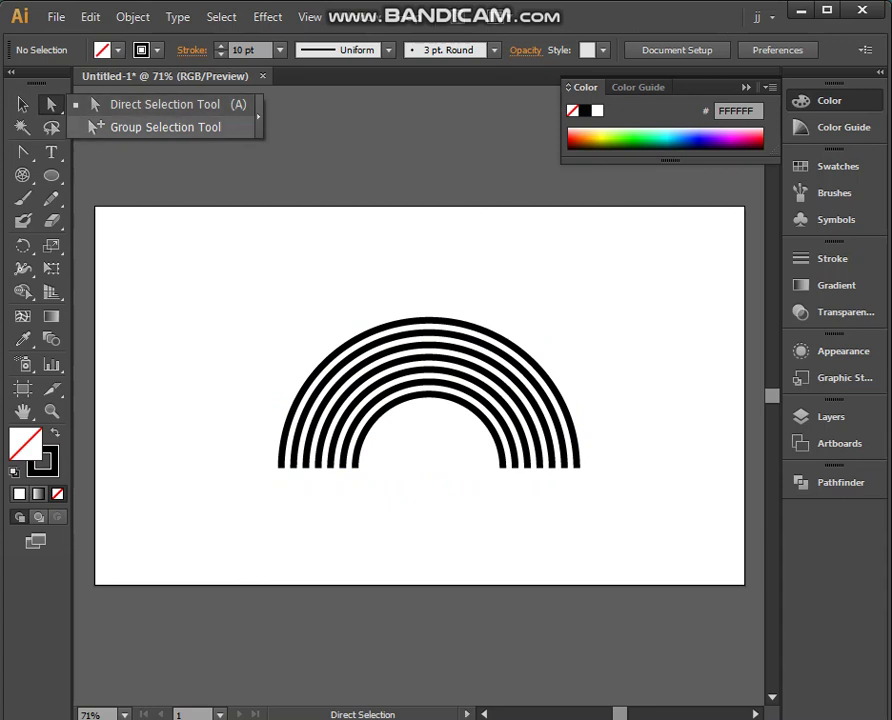
{"action": "left_click", "coordinate": [150, 127]}
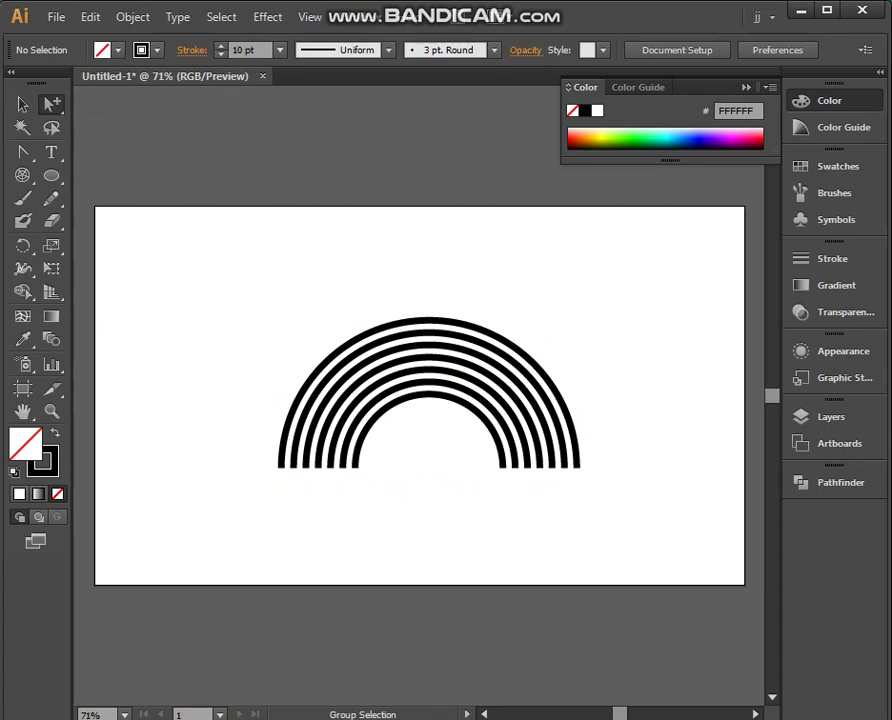
{"action": "left_click", "coordinate": [390, 325]}
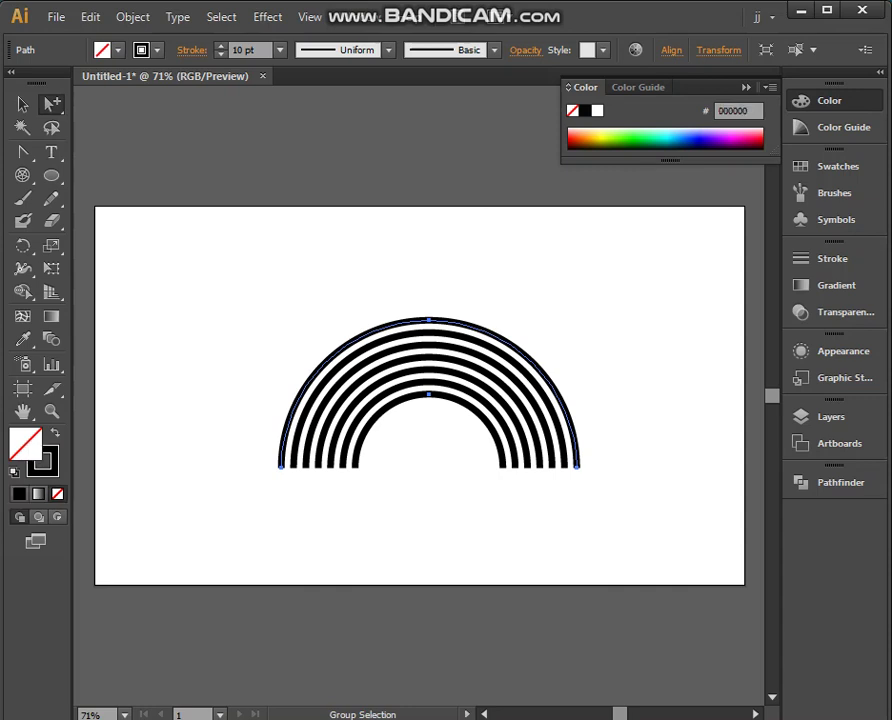
{"action": "key", "text": "x"}
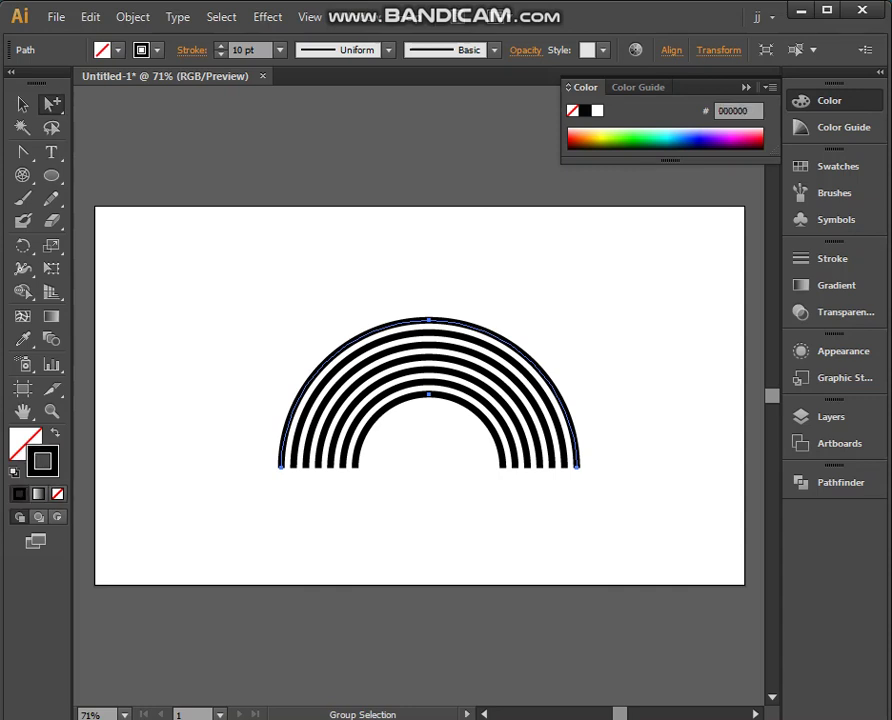
{"action": "key", "text": "x"}
{"action": "key", "text": "x"}
Give the outermost arc a red stroke and the second arc an orange stroke.
{"action": "left_click", "coordinate": [830, 166]}
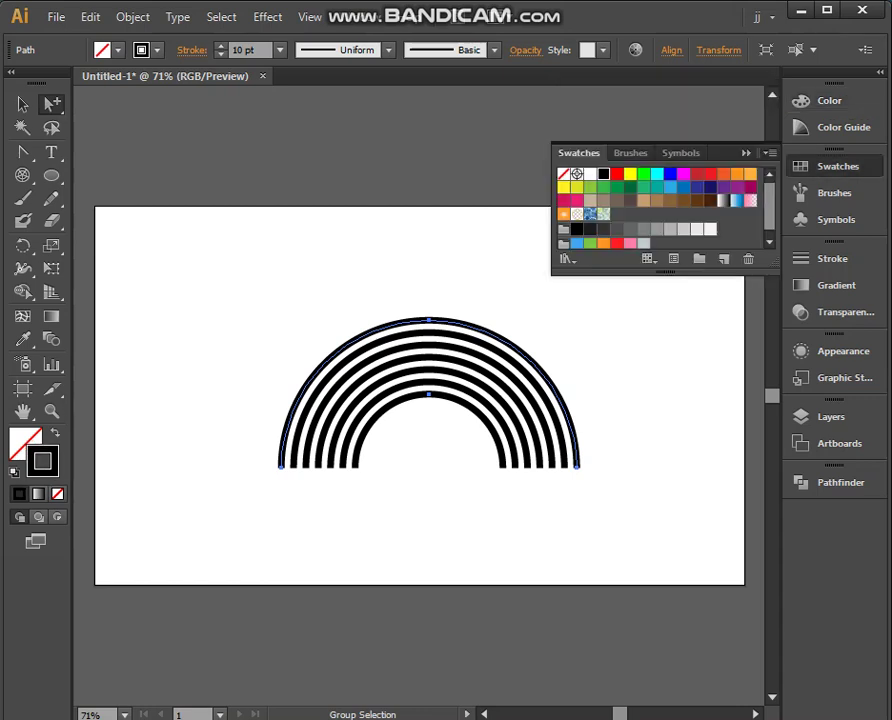
{"action": "left_click", "coordinate": [617, 243]}
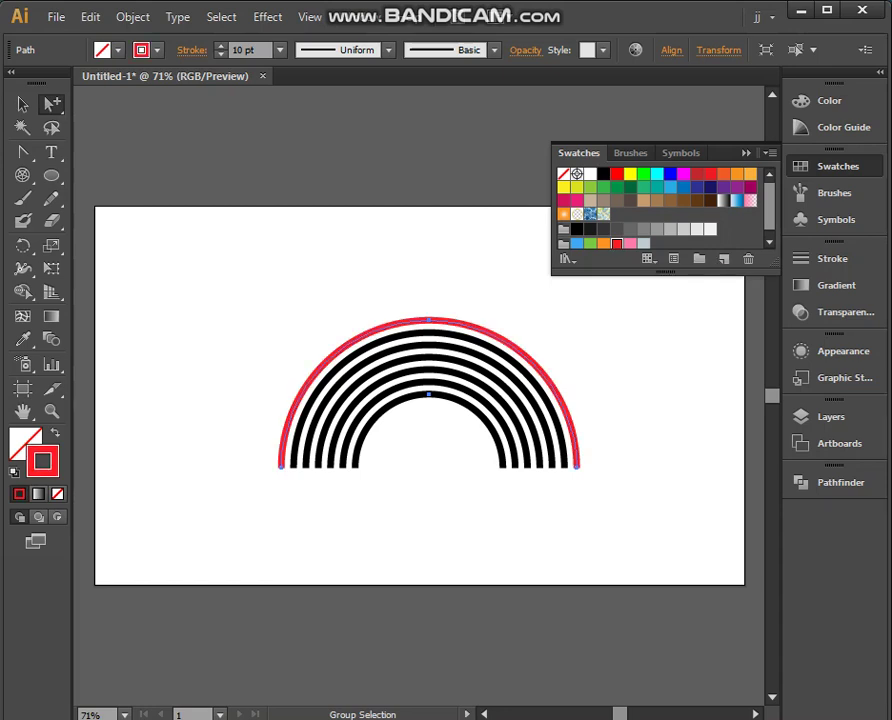
{"action": "left_click", "coordinate": [429, 333]}
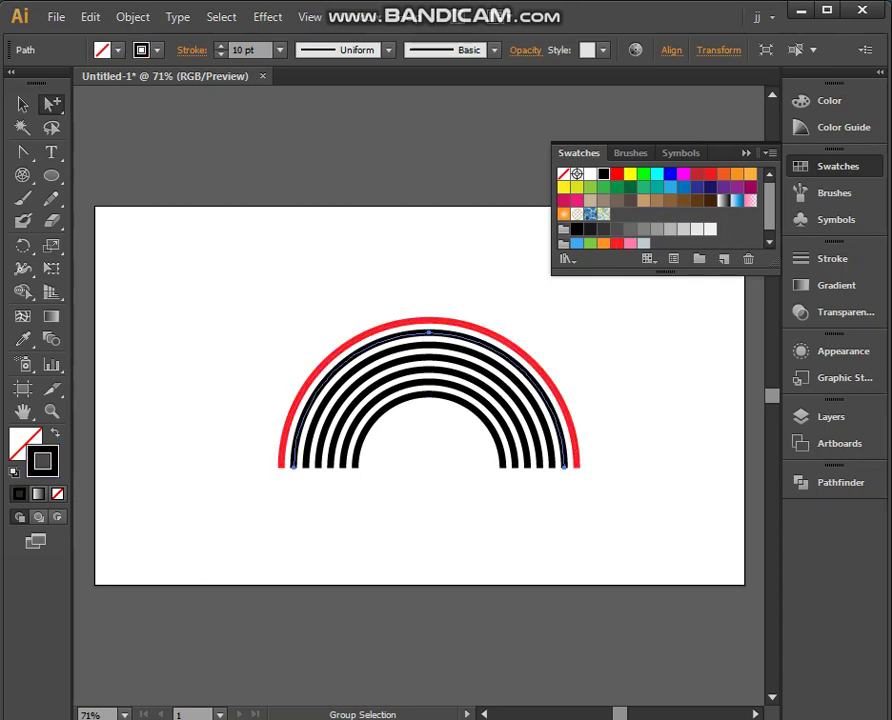
{"action": "left_click", "coordinate": [829, 100]}
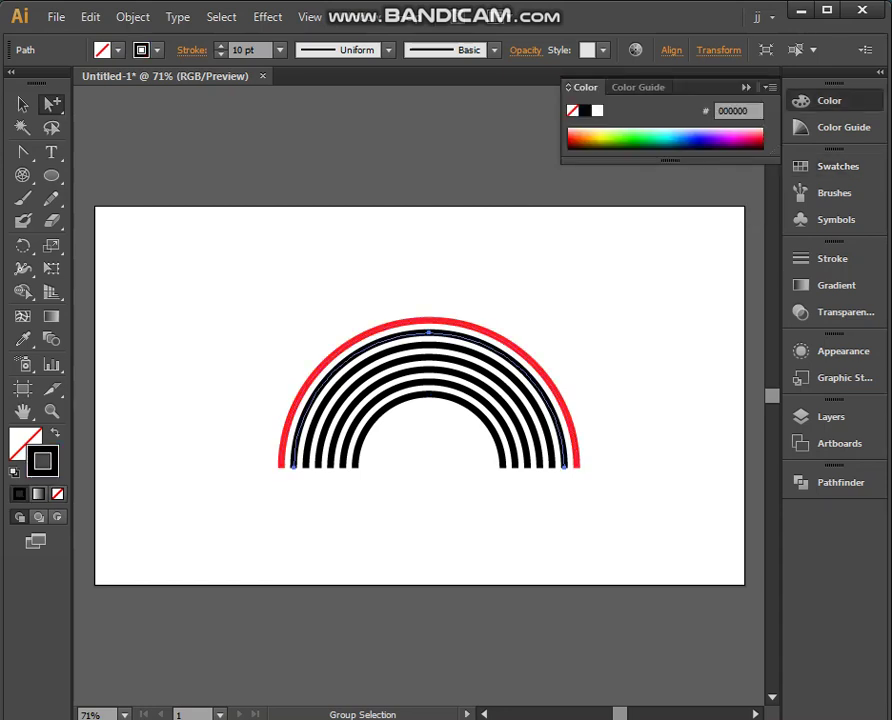
{"action": "left_click", "coordinate": [829, 166]}
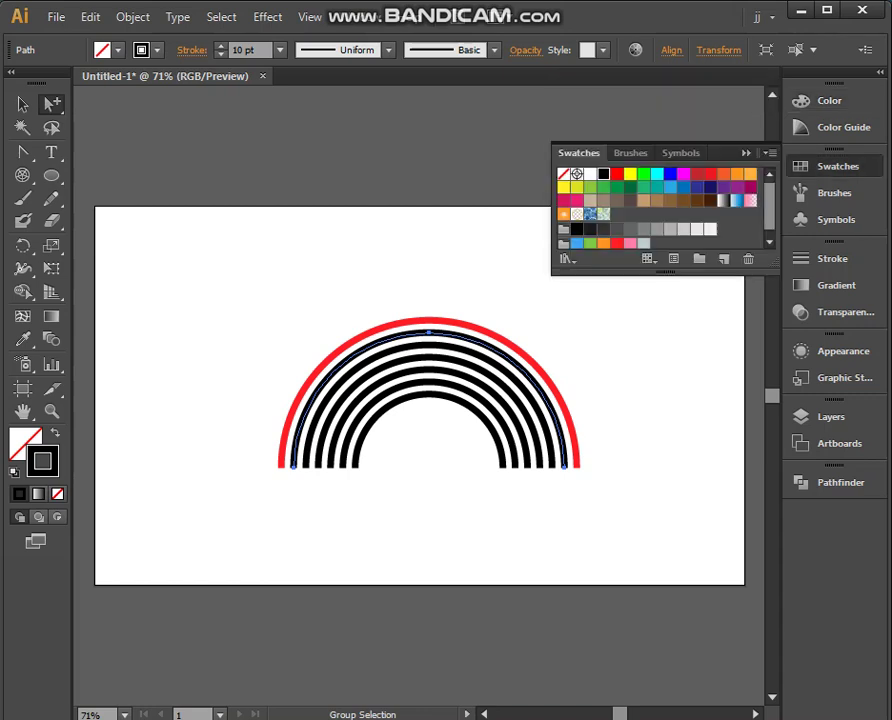
{"action": "left_click", "coordinate": [603, 243]}
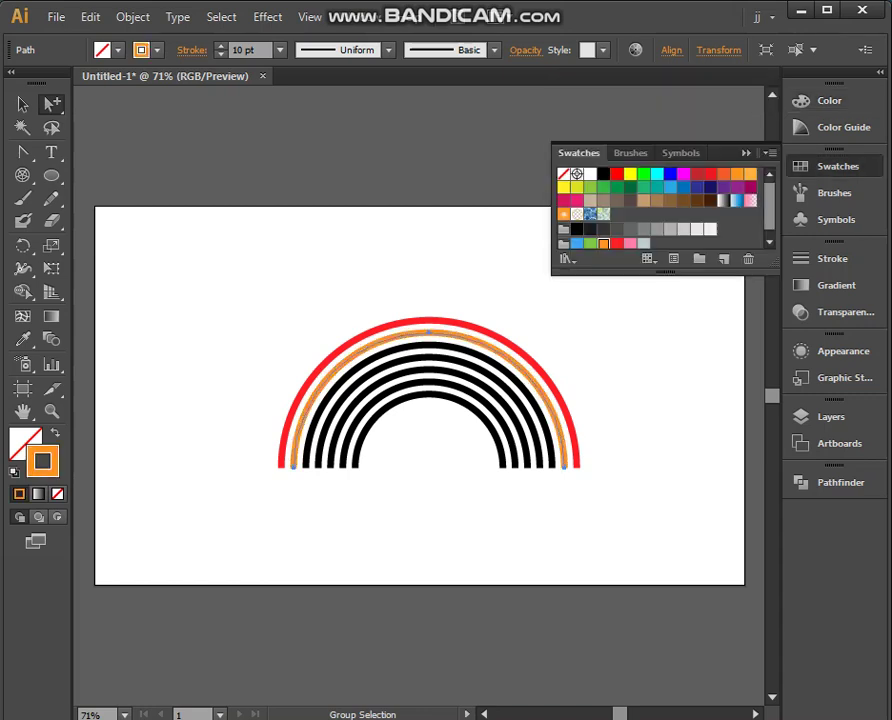
{"action": "left_click", "coordinate": [420, 120]}
Stroke the remaining five arcs yellow, green, blue, indigo and purple, working inward.
{"action": "left_click", "coordinate": [330, 390]}
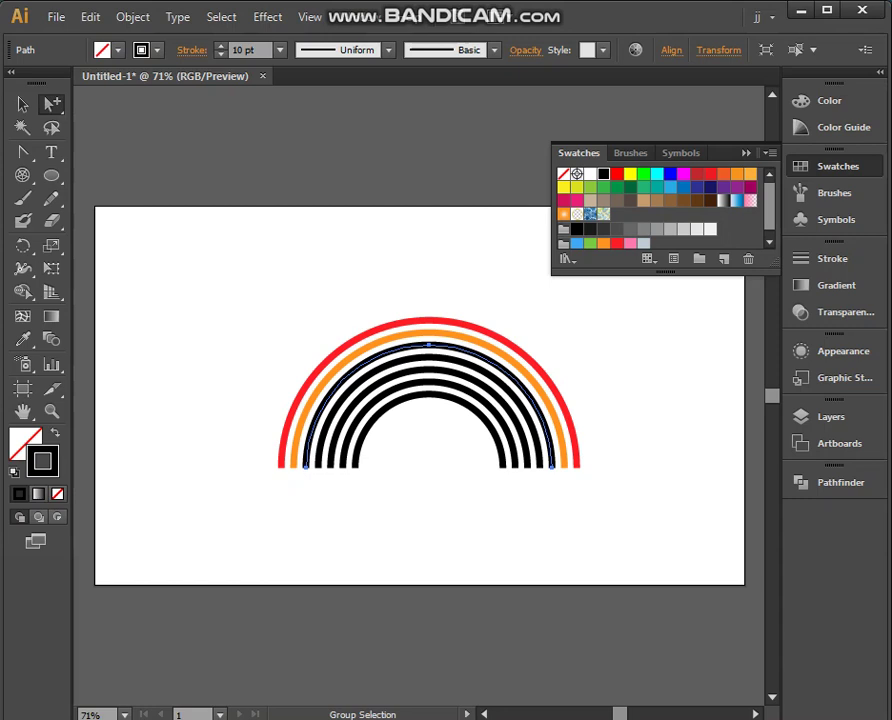
{"action": "left_click", "coordinate": [564, 187]}
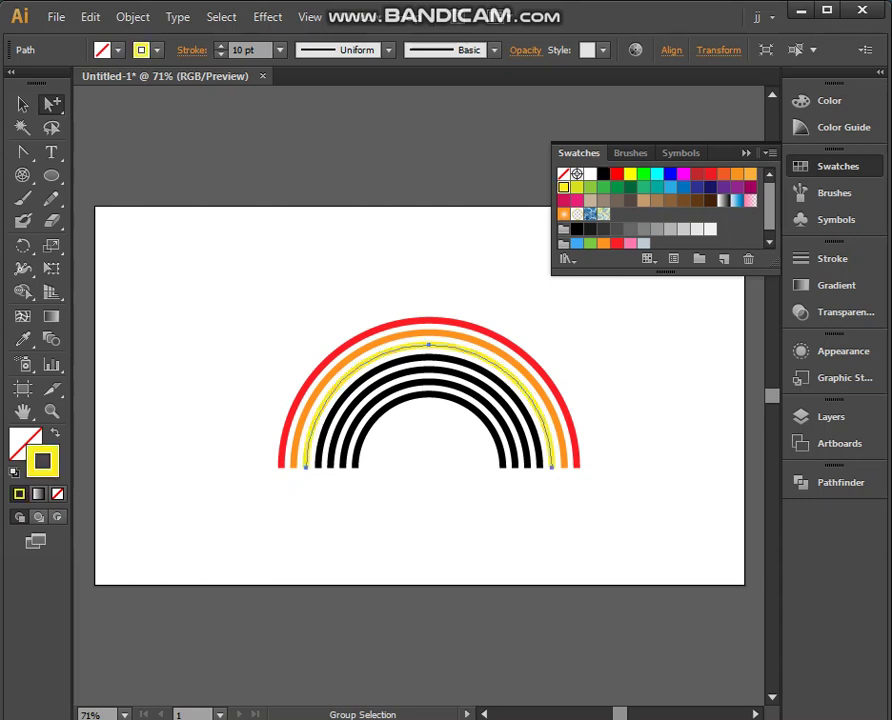
{"action": "left_click", "coordinate": [428, 357]}
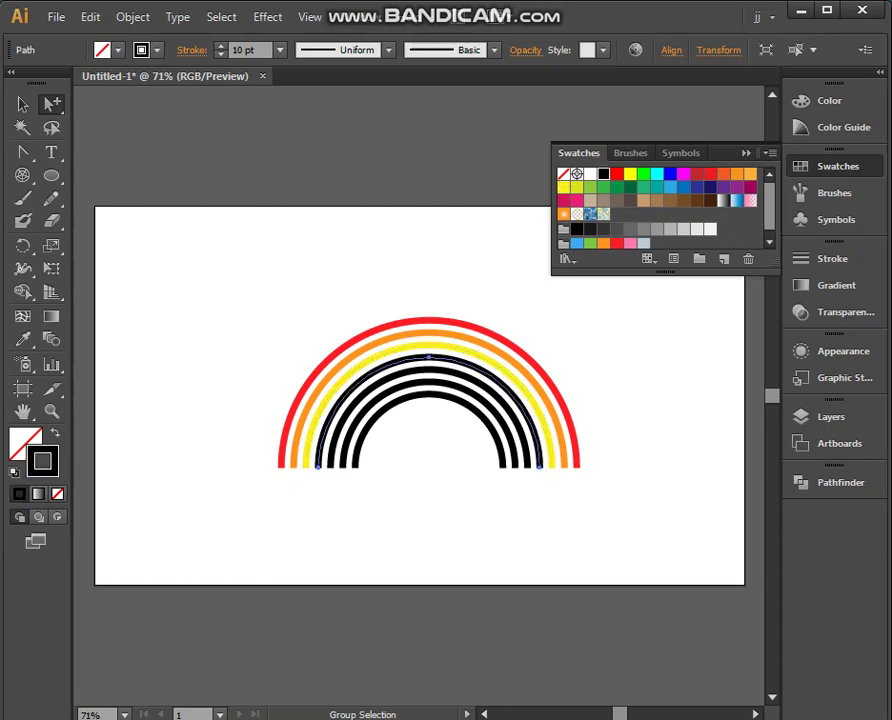
{"action": "left_click", "coordinate": [603, 187]}
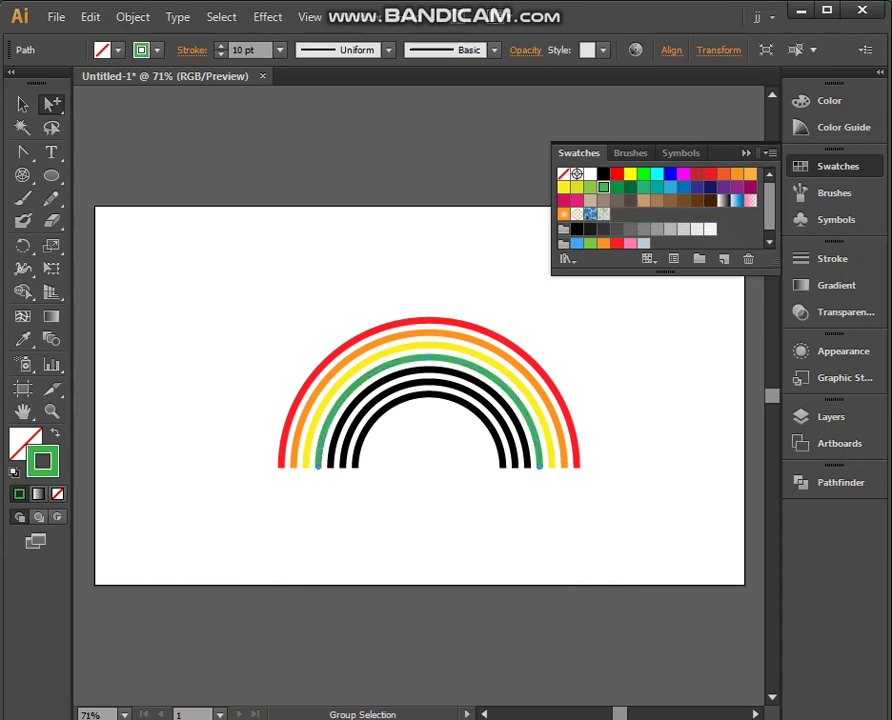
{"action": "left_click", "coordinate": [428, 370]}
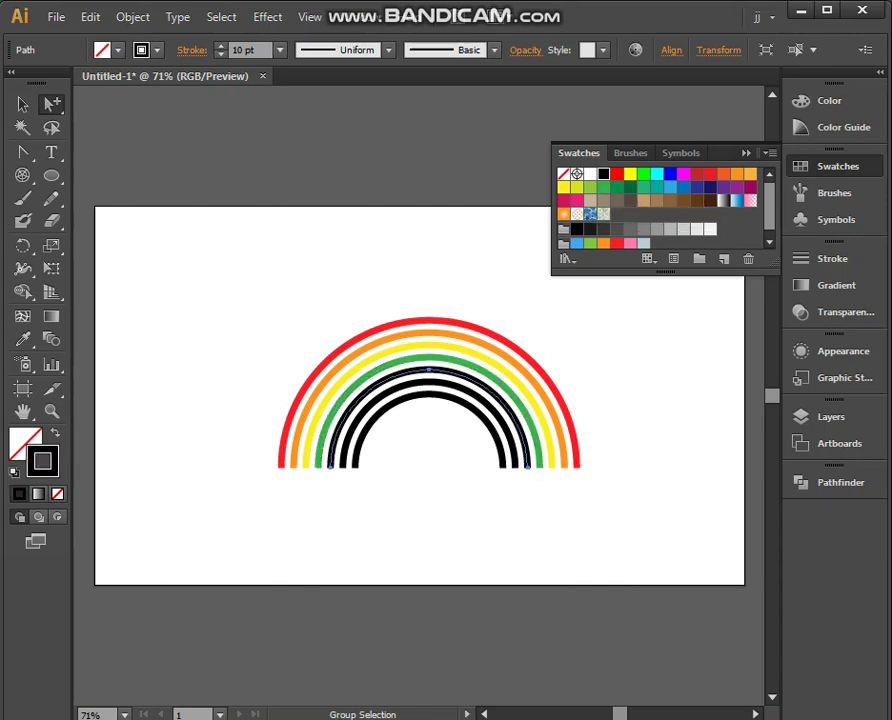
{"action": "left_click", "coordinate": [683, 187]}
{"action": "left_click", "coordinate": [428, 381]}
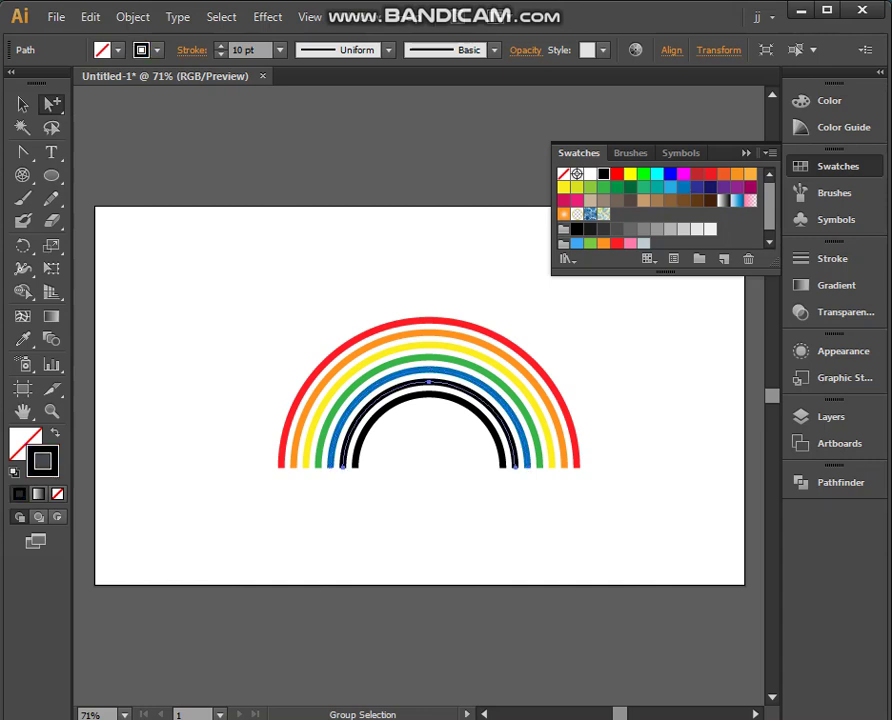
{"action": "left_click", "coordinate": [670, 173]}
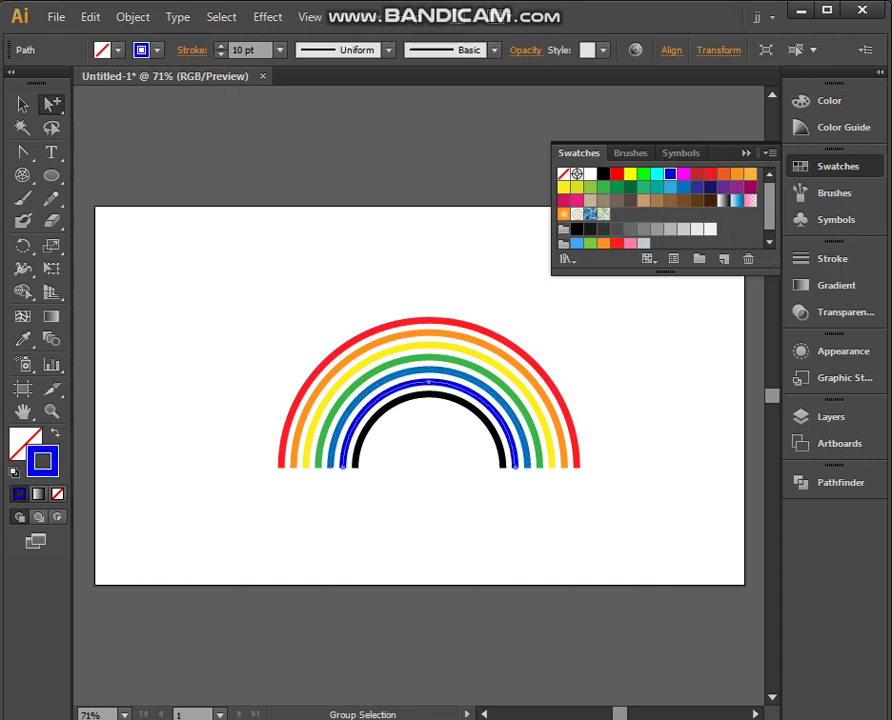
{"action": "left_click", "coordinate": [428, 393]}
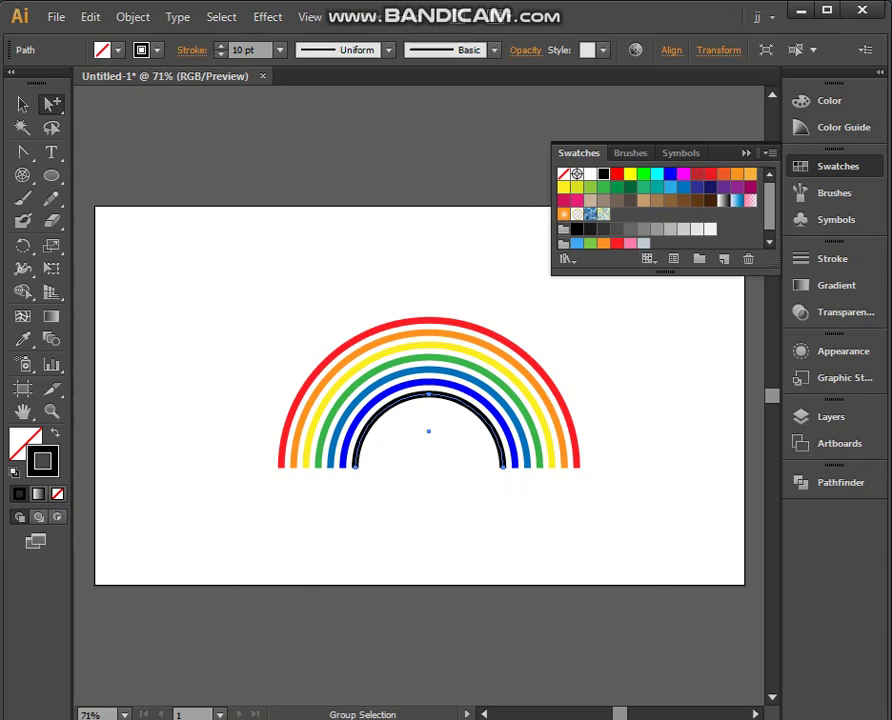
{"action": "left_click", "coordinate": [736, 187]}
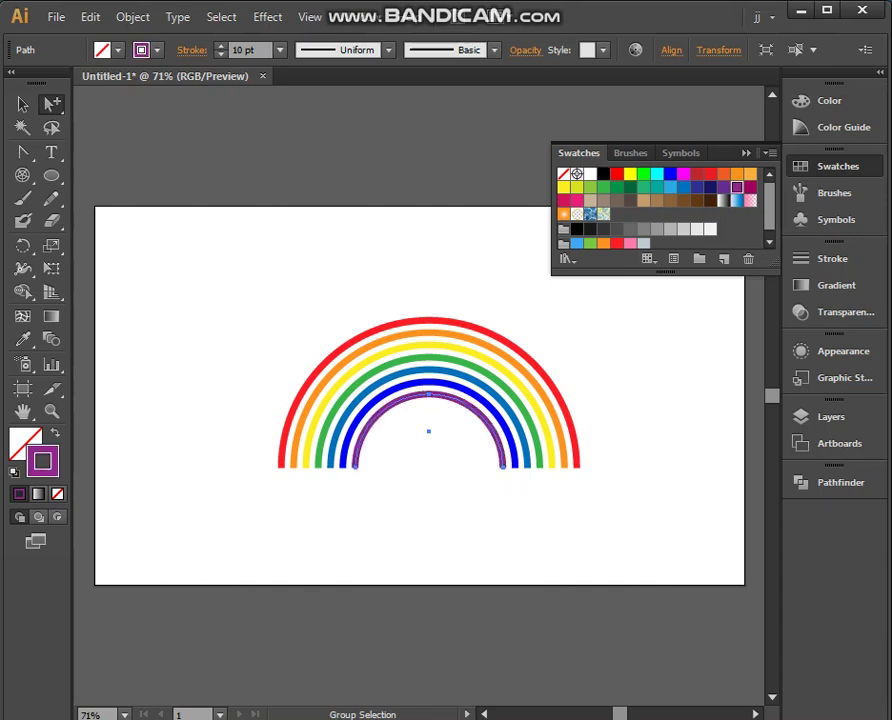
Switch to the Selection tool (V) and deselect everything with Ctrl+Shift+A.
{"action": "key", "text": "v"}
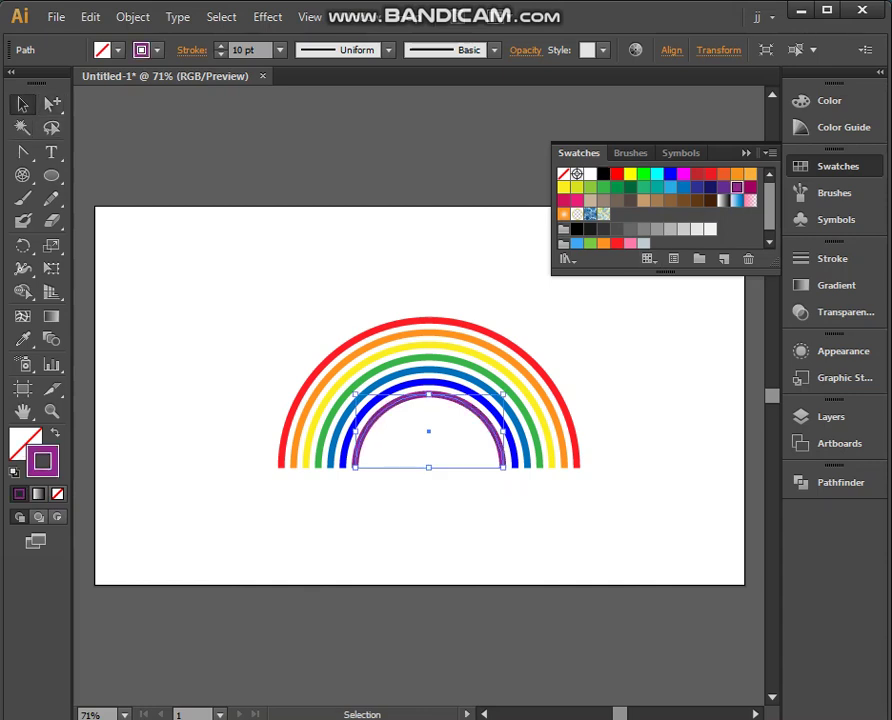
{"action": "key", "text": "ctrl+shift+a"}
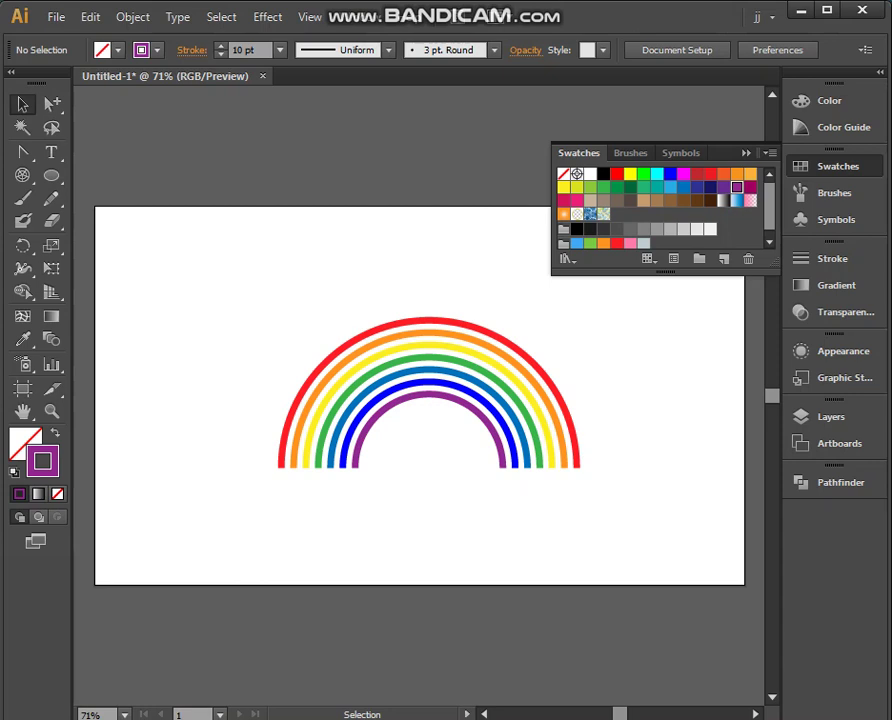